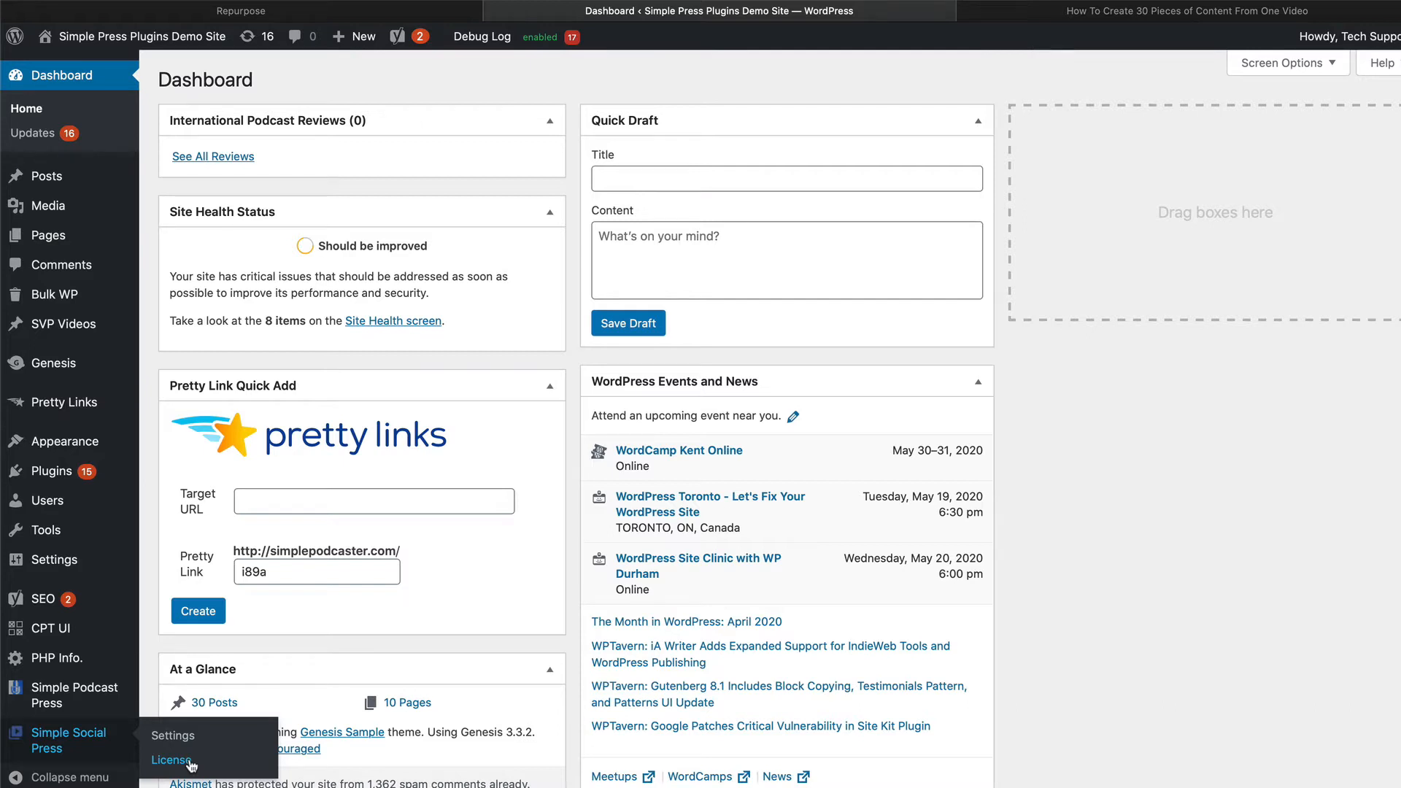
Open the Simple Social Press settings and copy the Facebook connection code from the setup page
mouse_move(85, 628)
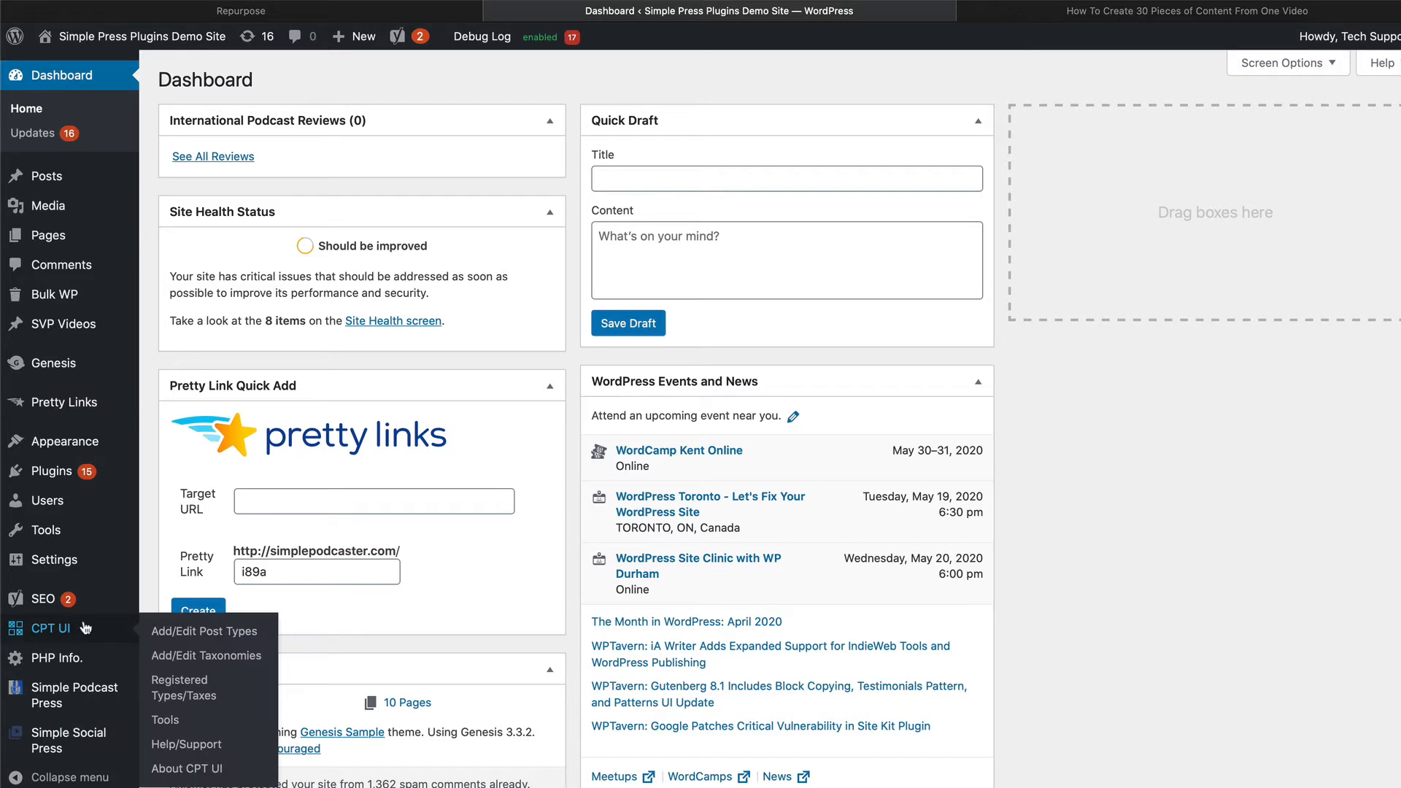
mouse_move(67, 745)
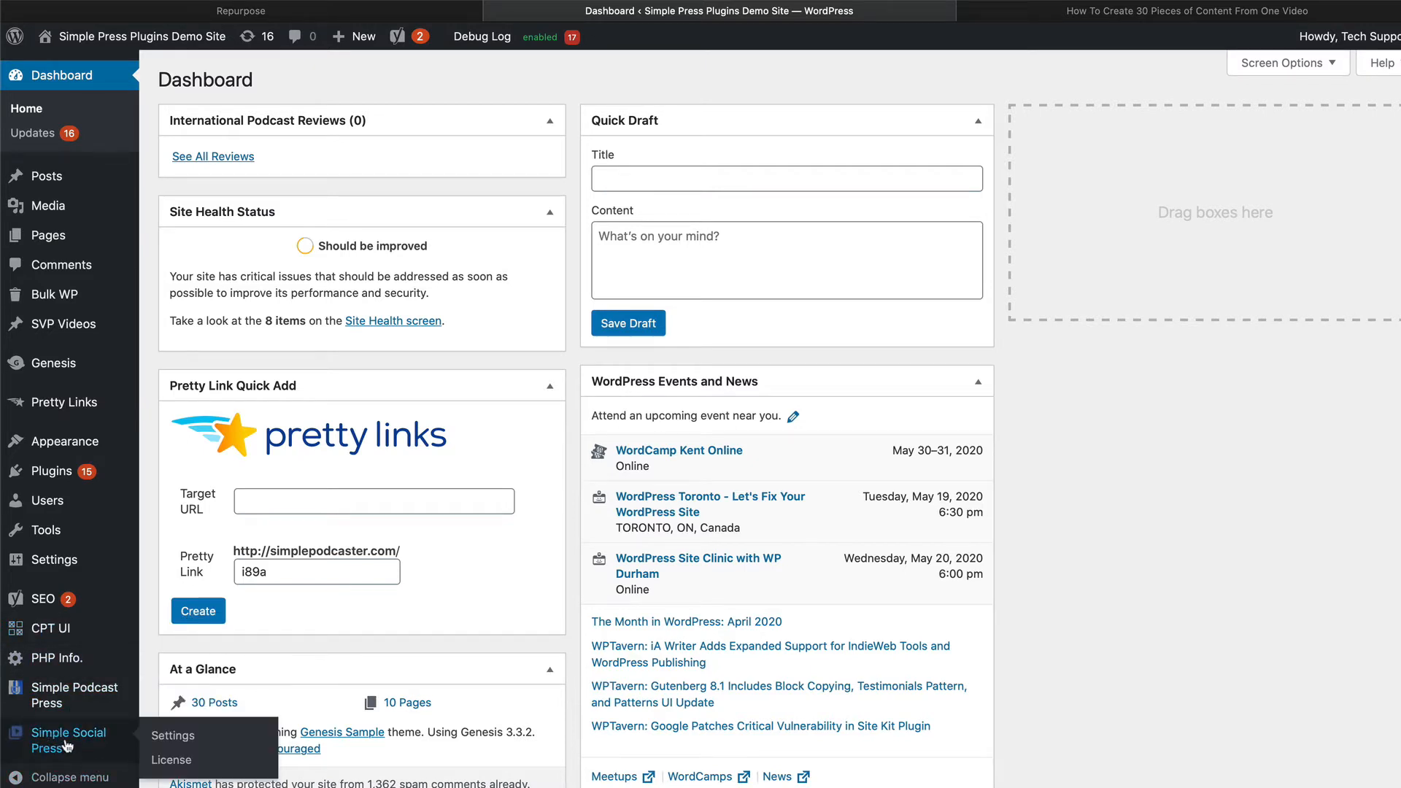
click(169, 736)
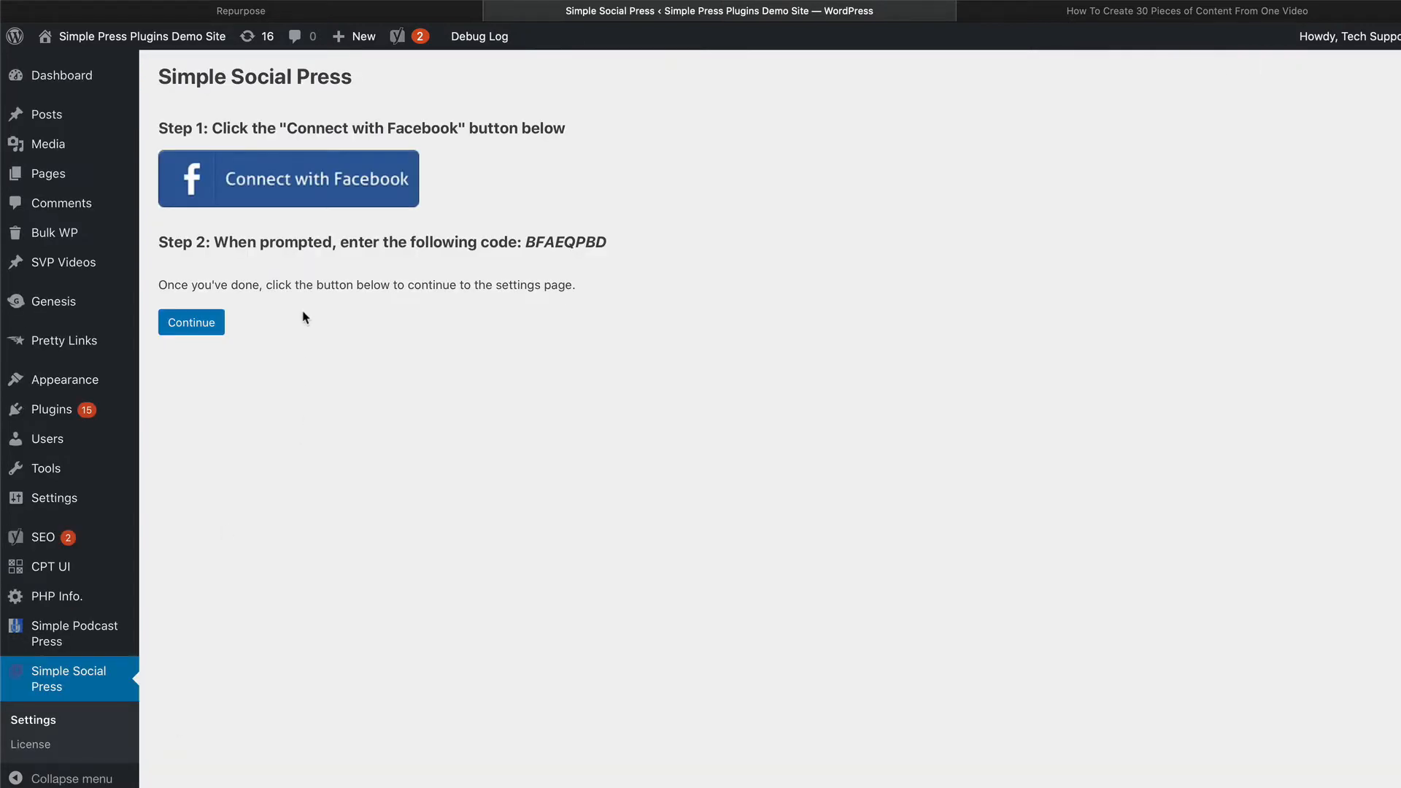
double_click(576, 242)
right_click(577, 243)
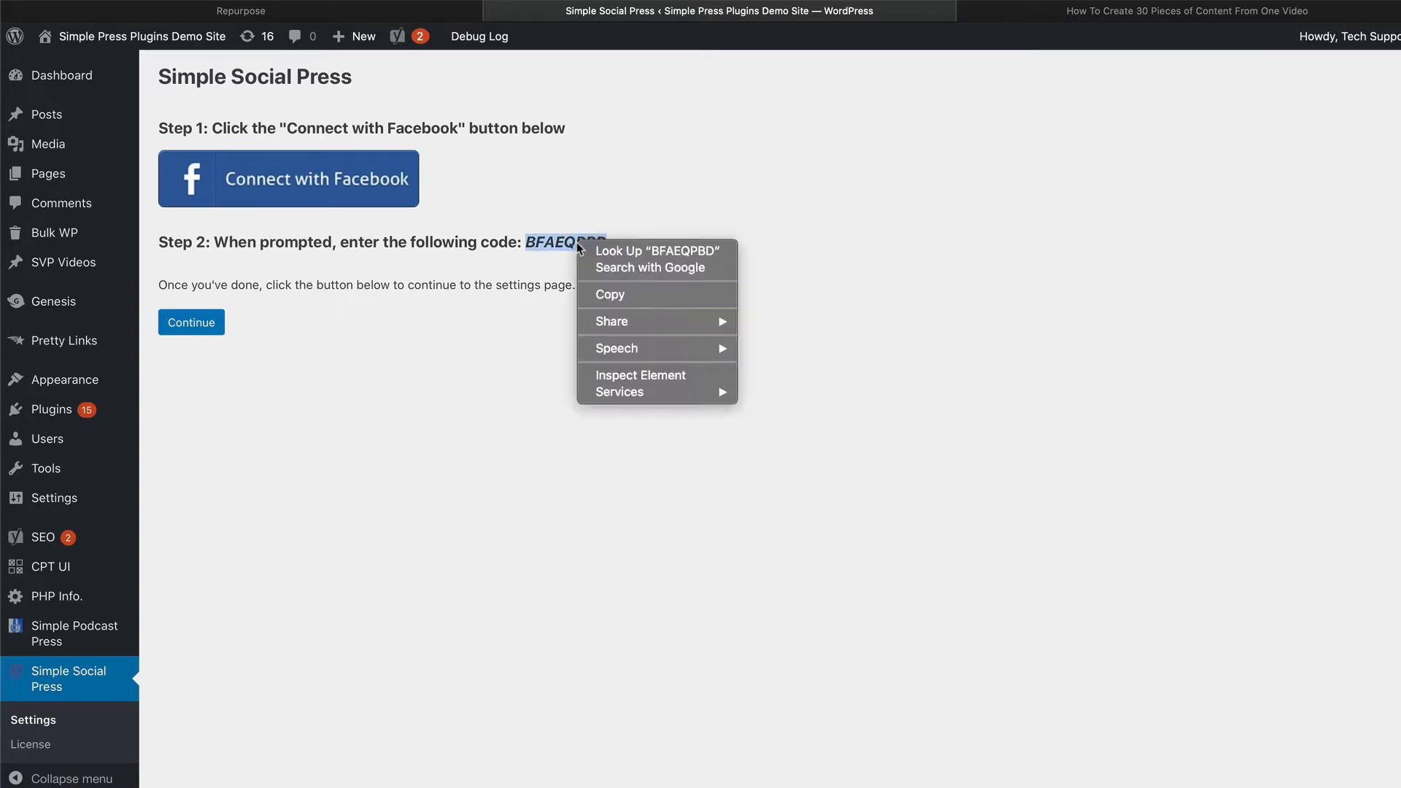
click(637, 295)
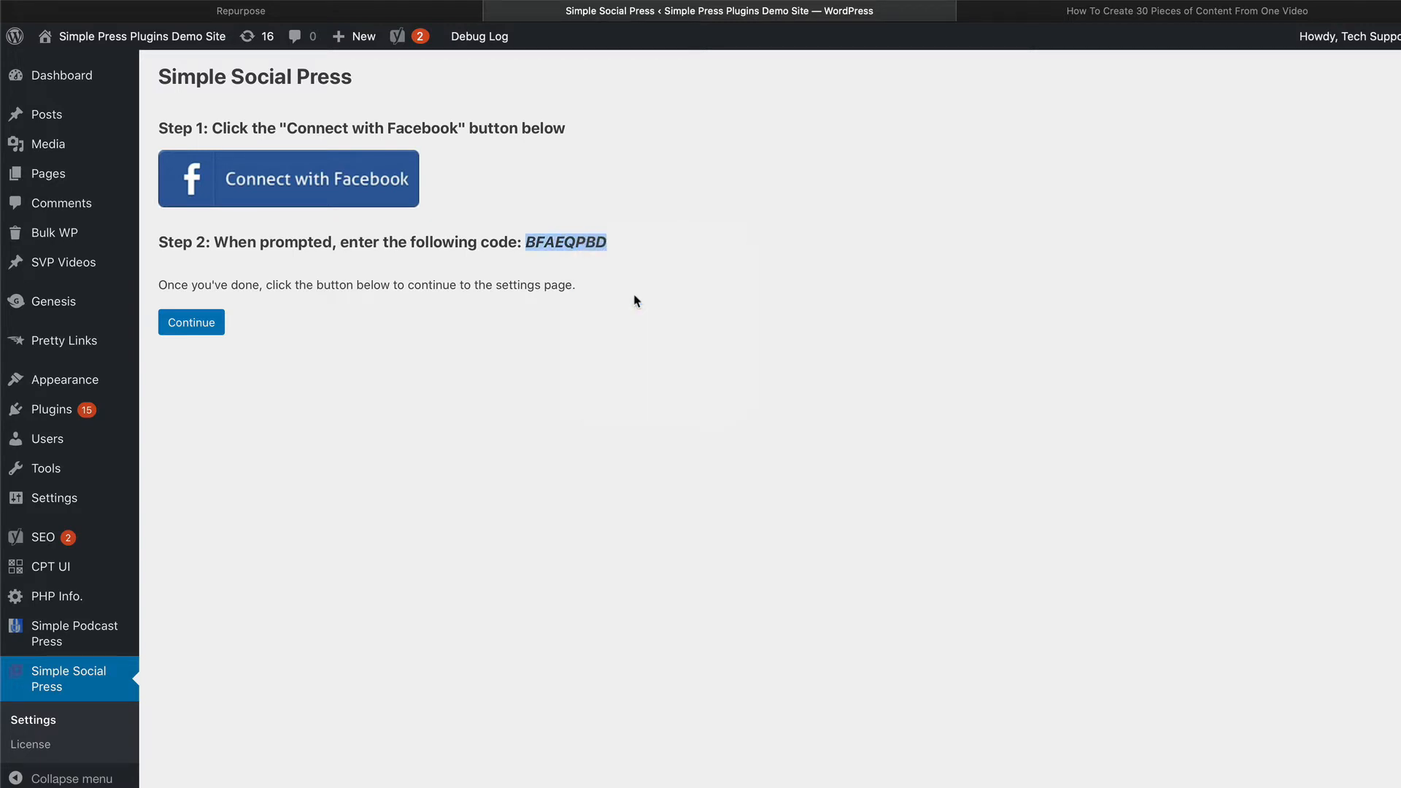
Connect Simple Social Press with Facebook by entering the copied connection code and approving continued access for the account
click(323, 185)
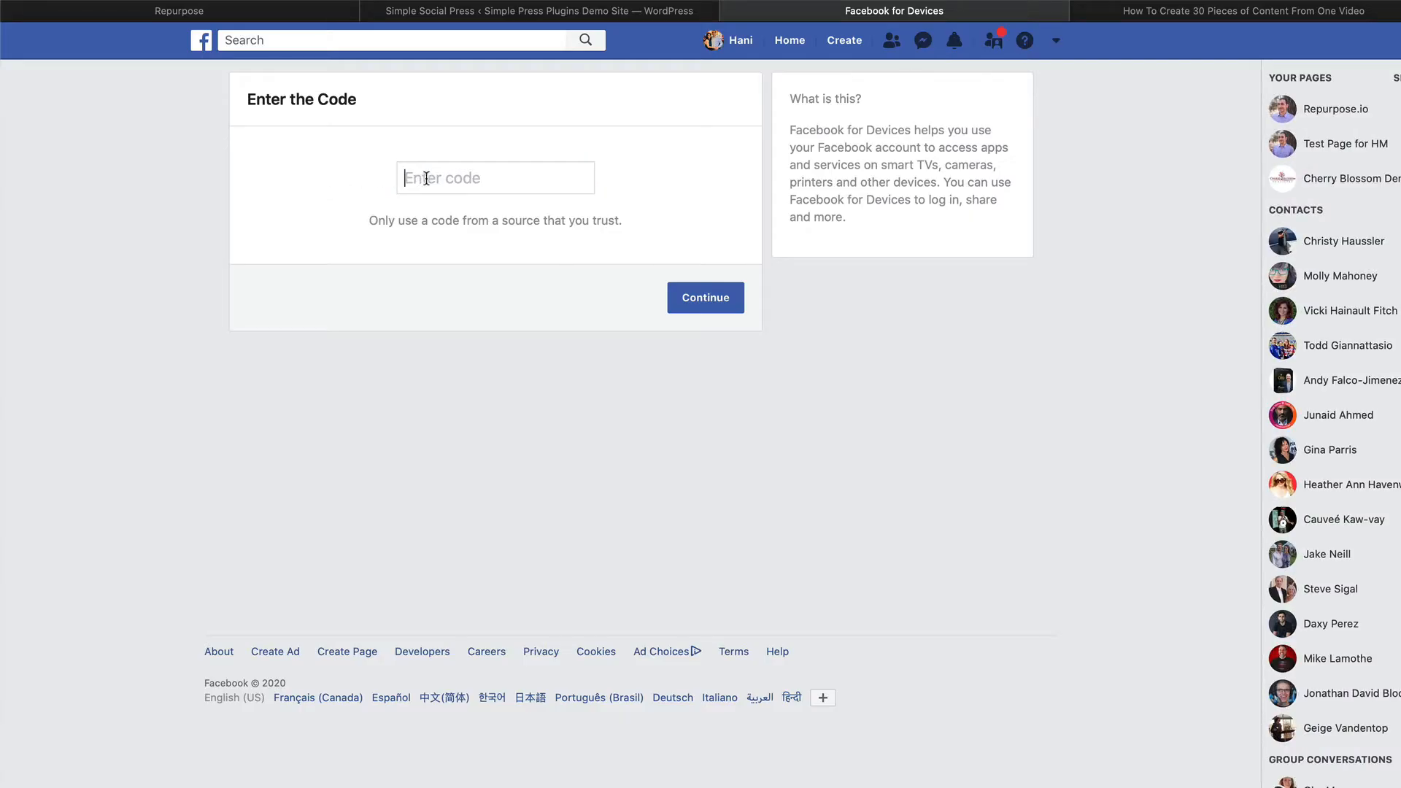
right_click(428, 182)
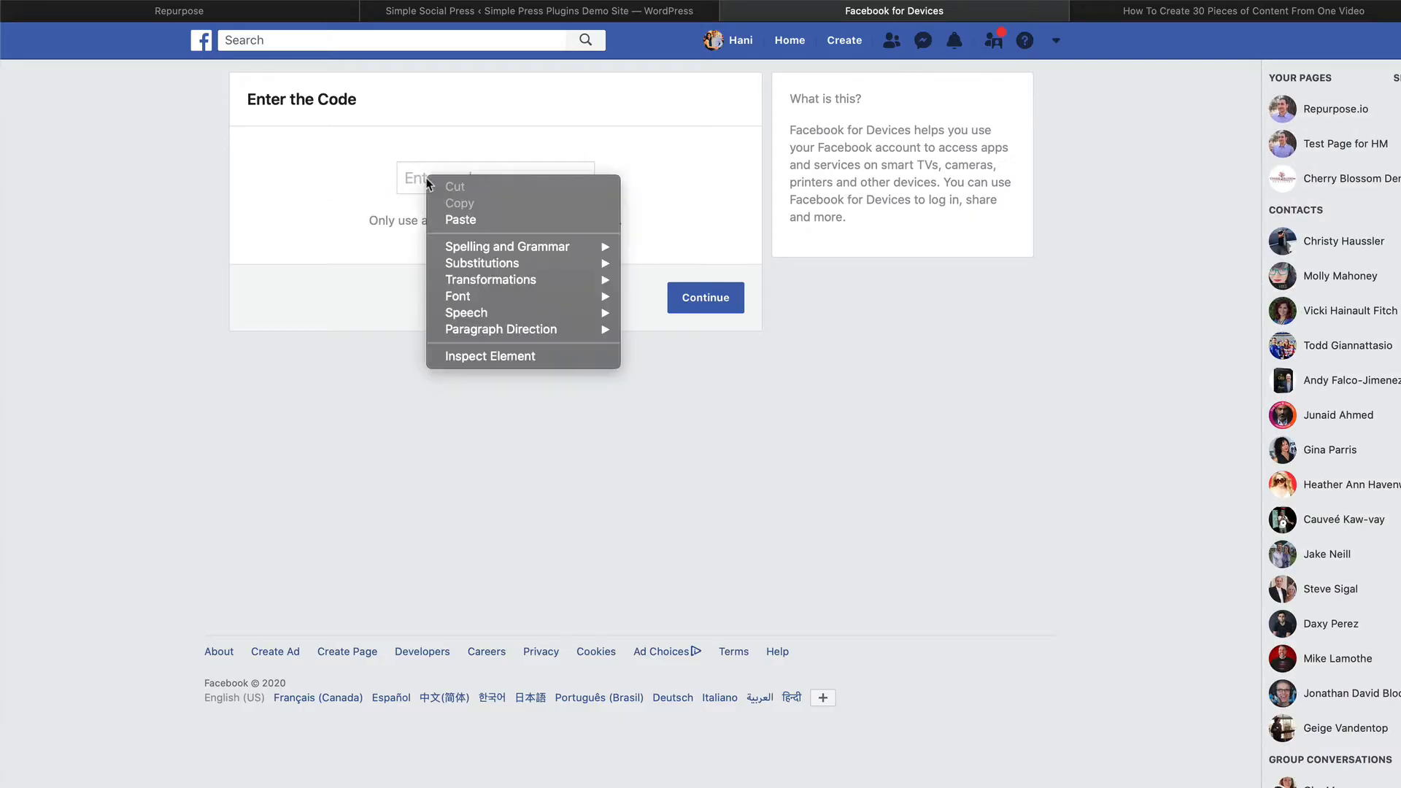
click(463, 221)
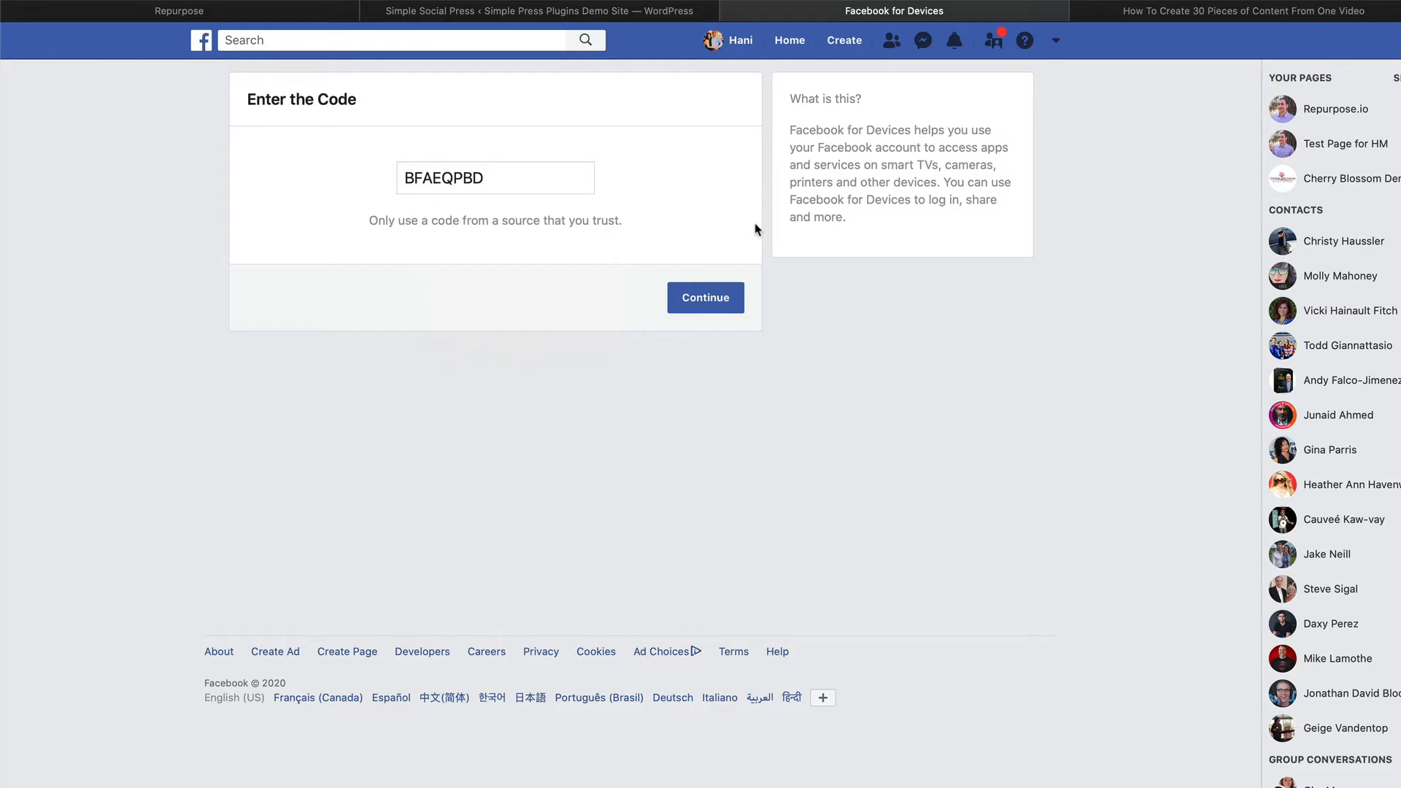
click(717, 298)
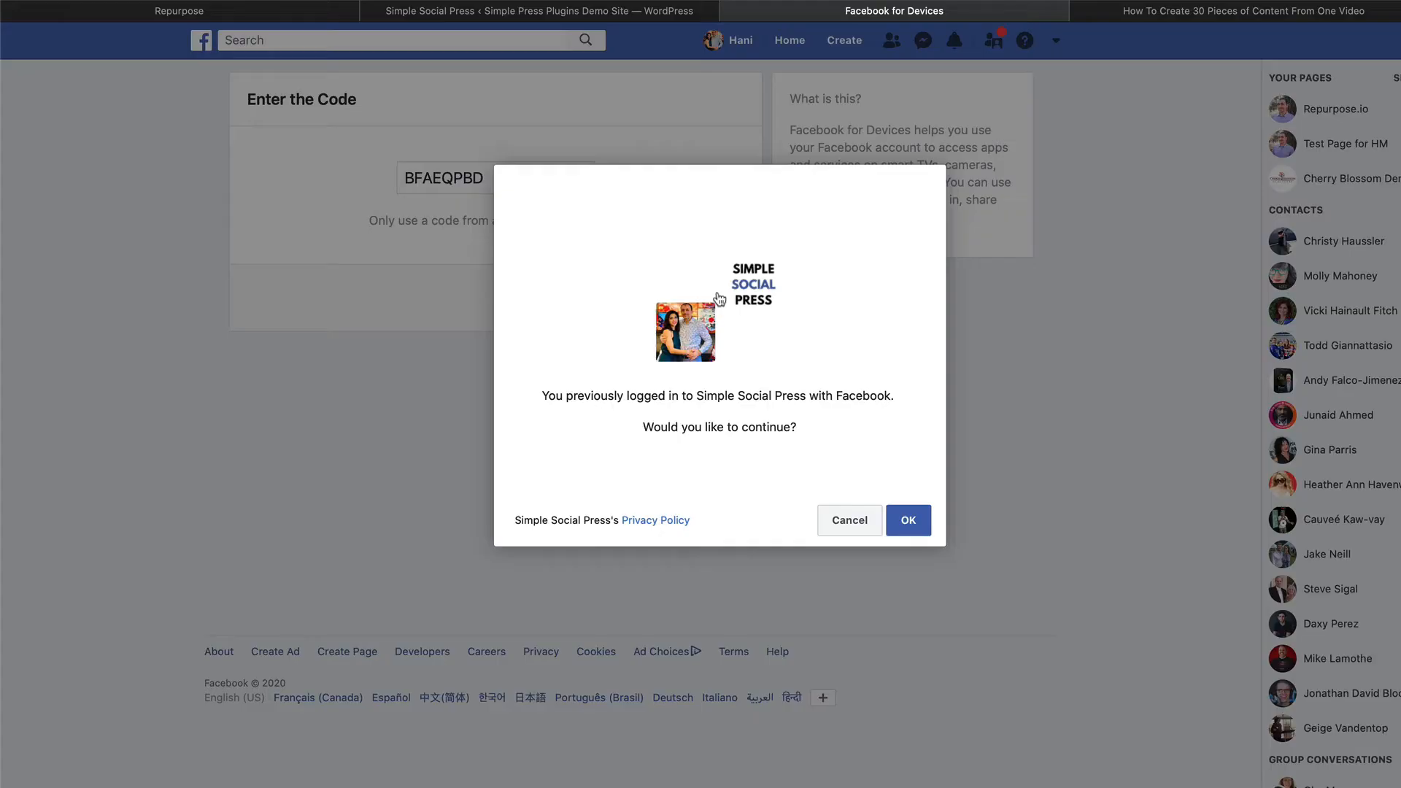
click(907, 517)
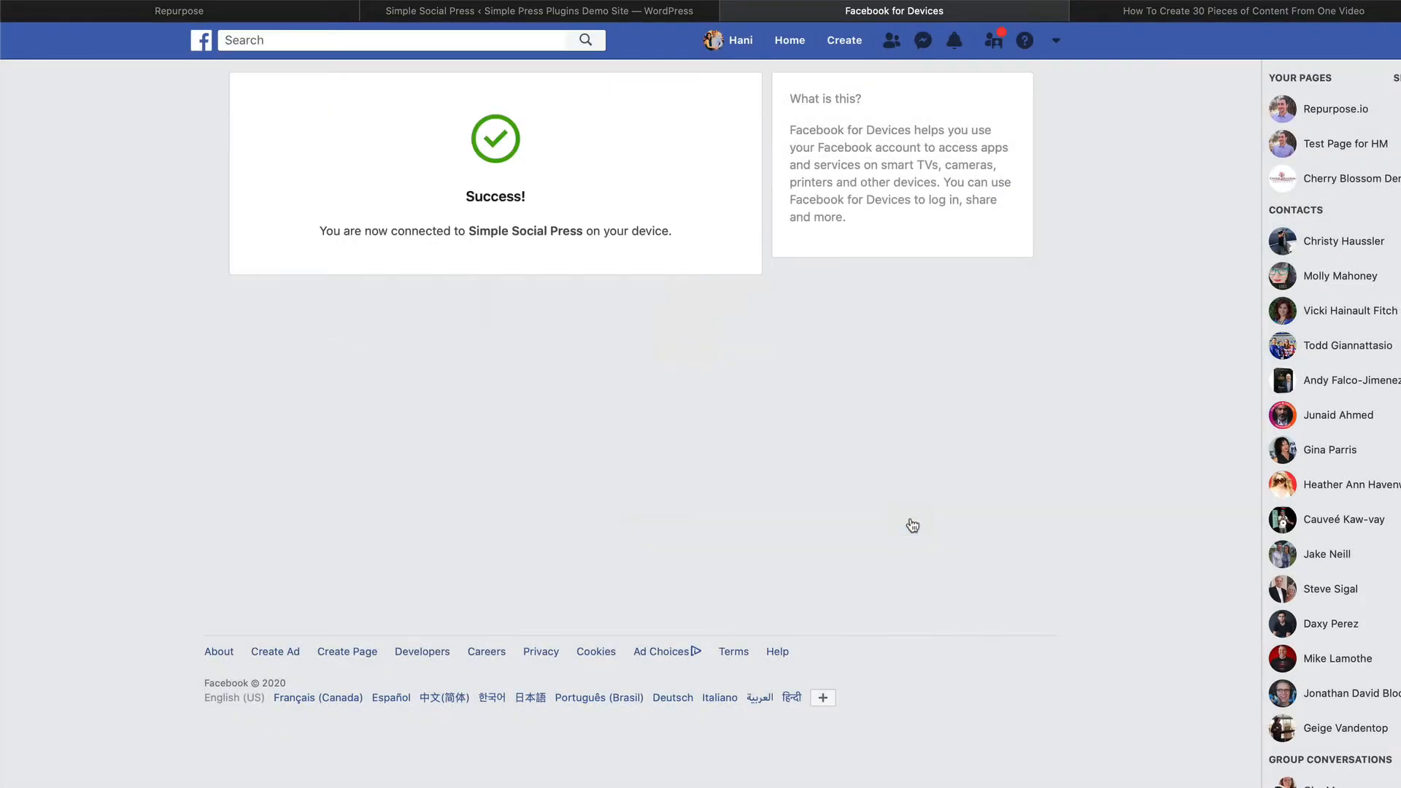
Return to WordPress, continue to the plugin's publish settings, and choose Test Page for HM as the page to import videos from
click(638, 15)
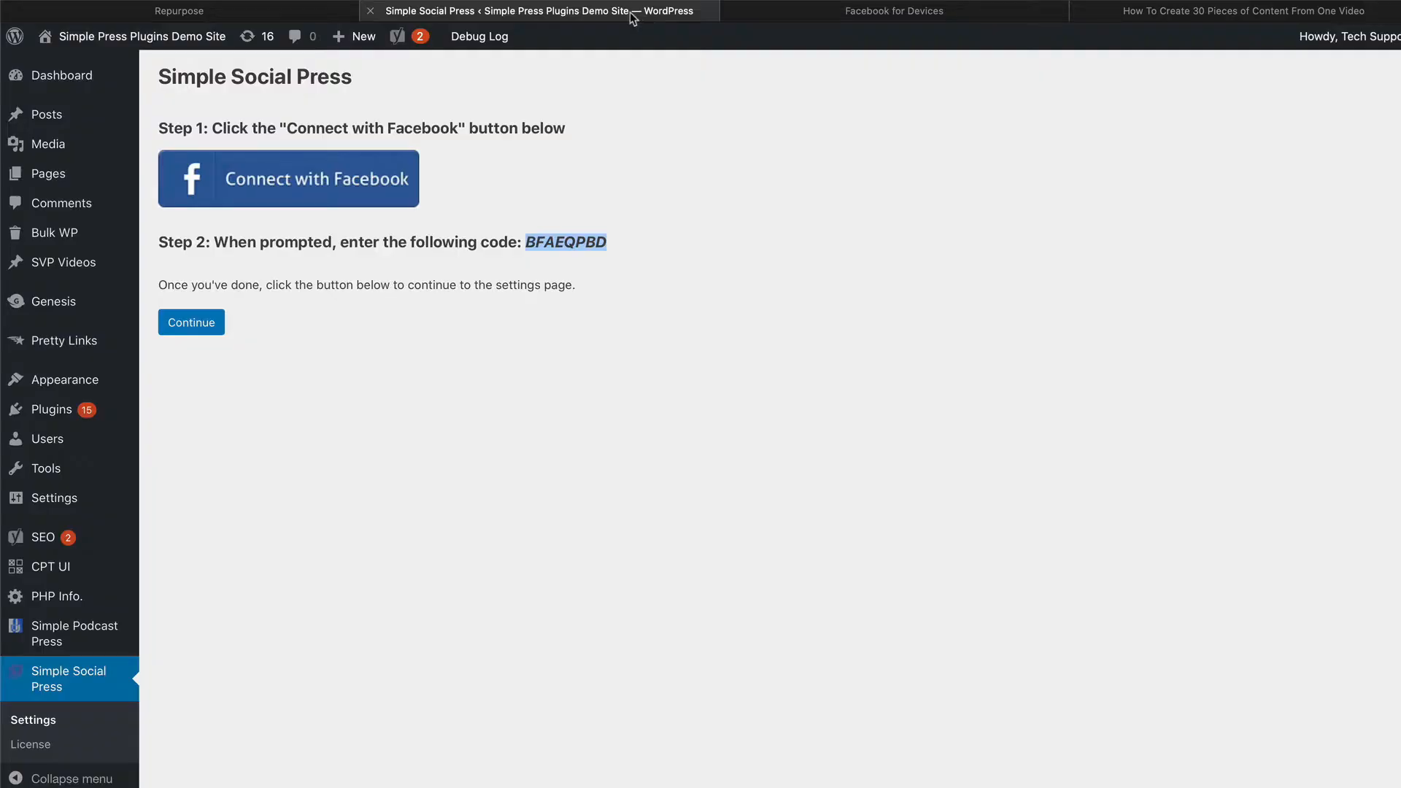
click(207, 322)
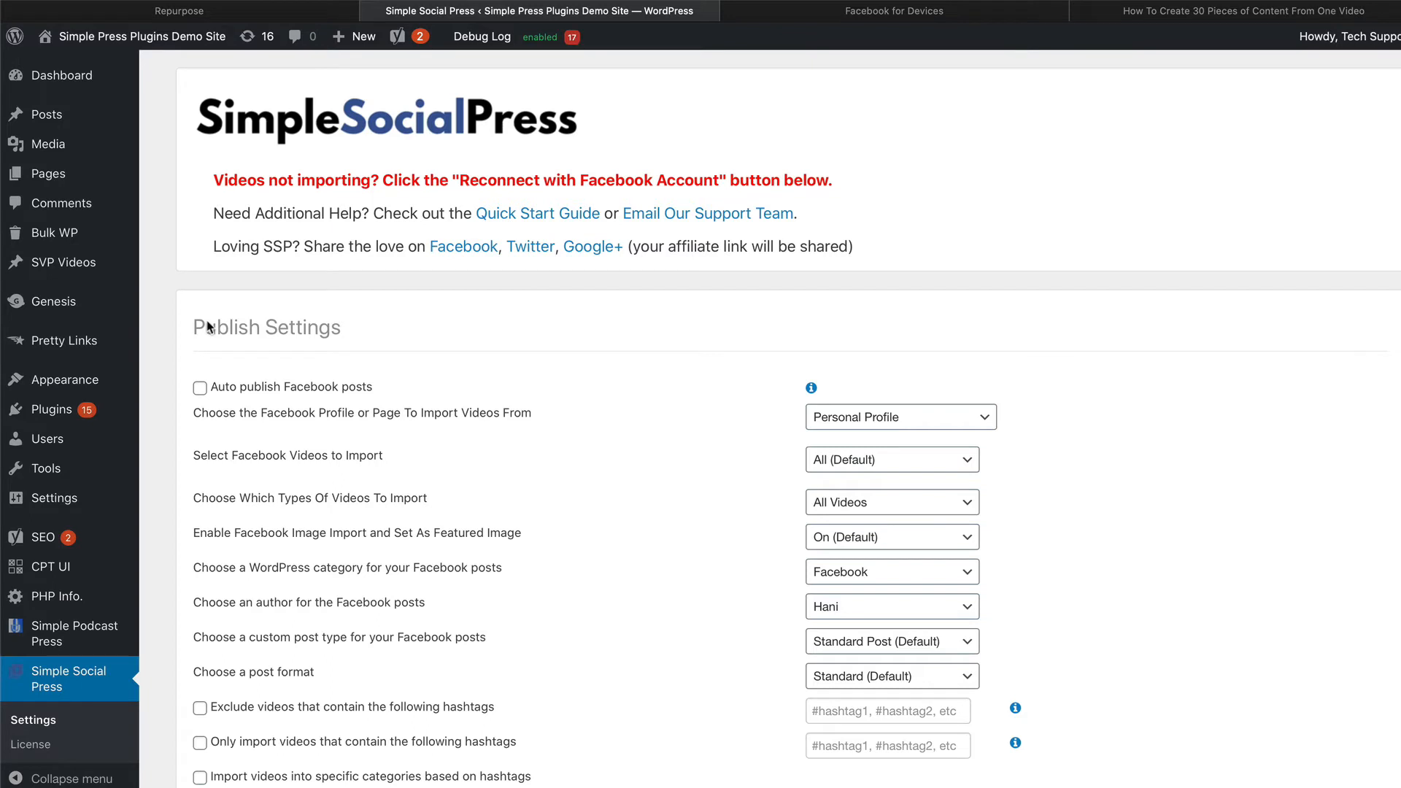
scroll(307, 362, down, 3)
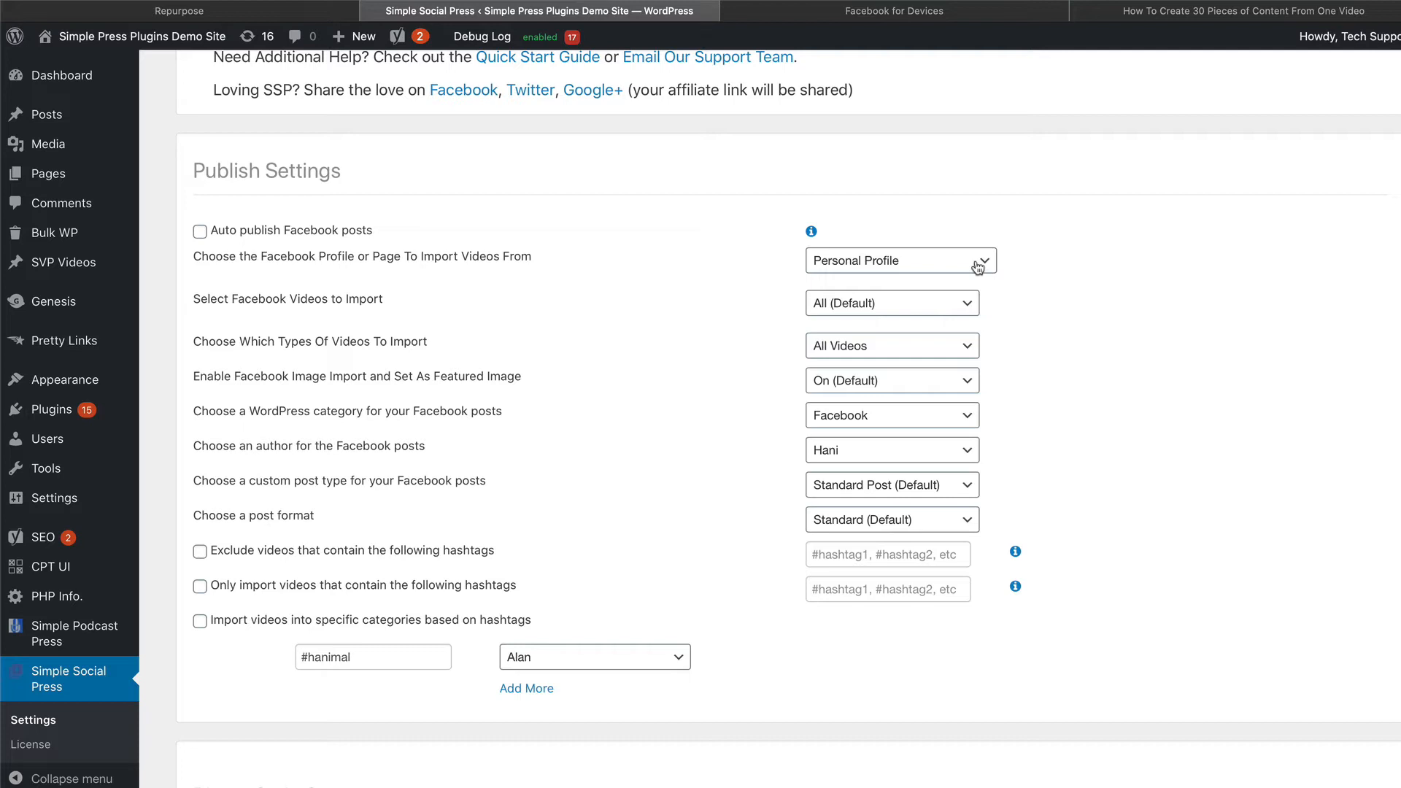
click(907, 264)
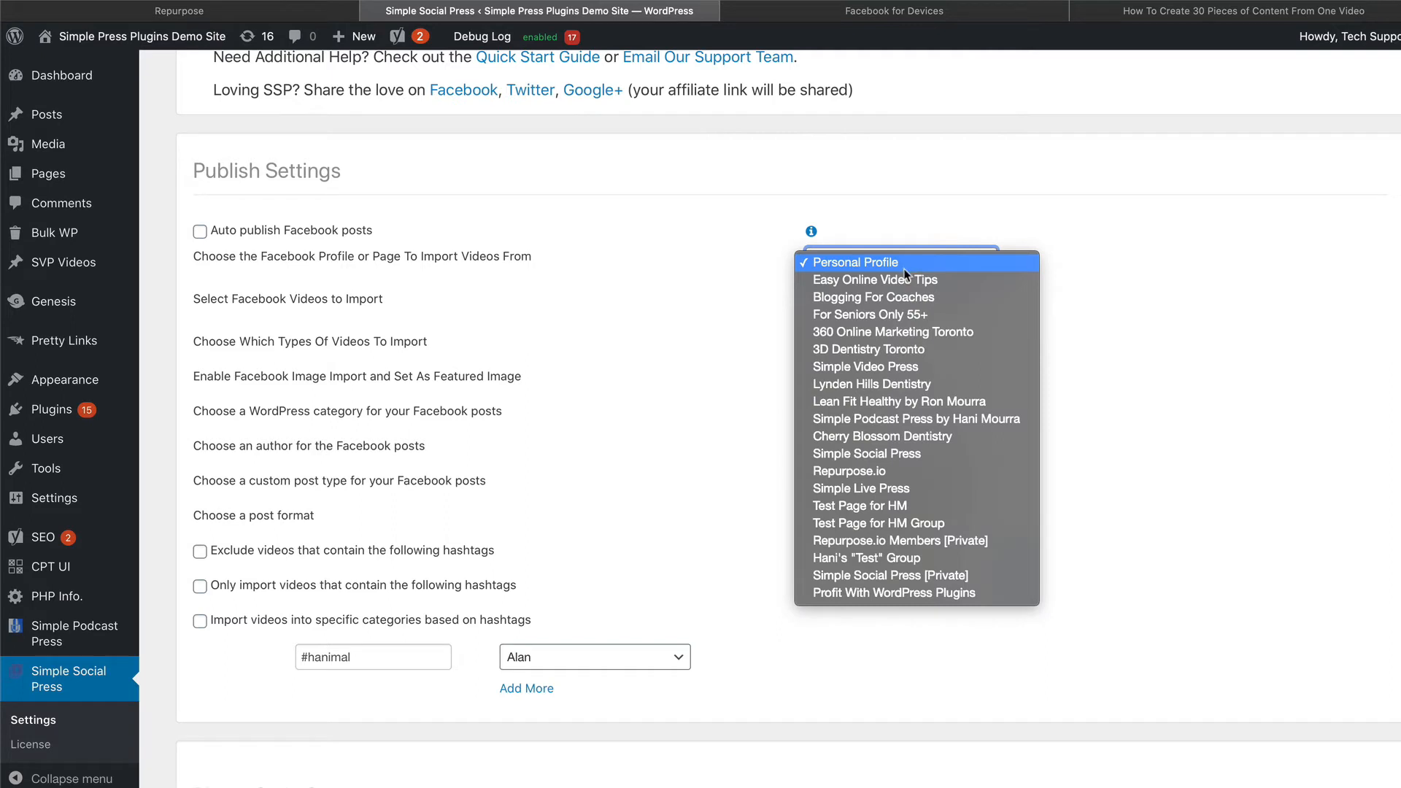
click(869, 506)
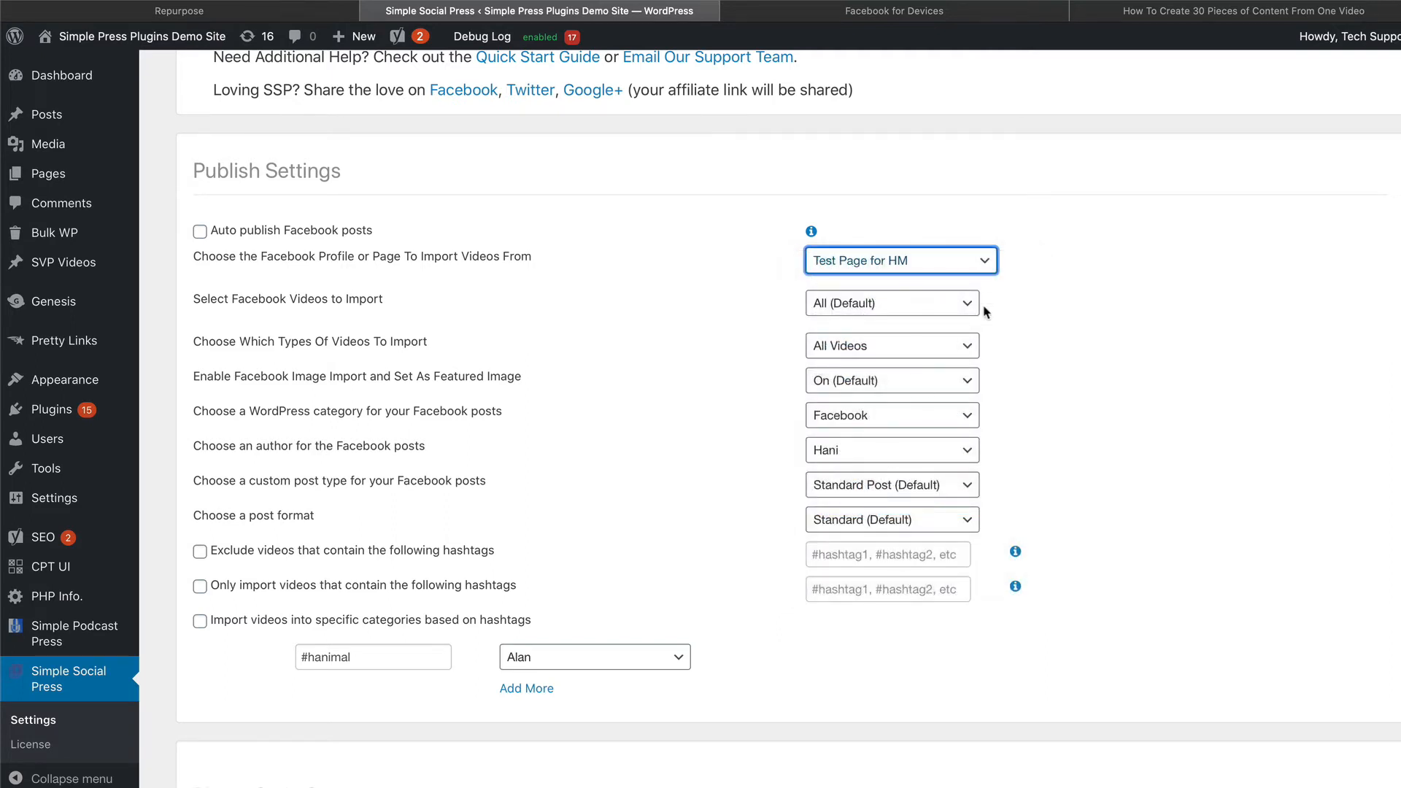
Set the Facebook videos to import to All (Default), the video type to All Videos, and the WordPress category to Facebook
click(915, 312)
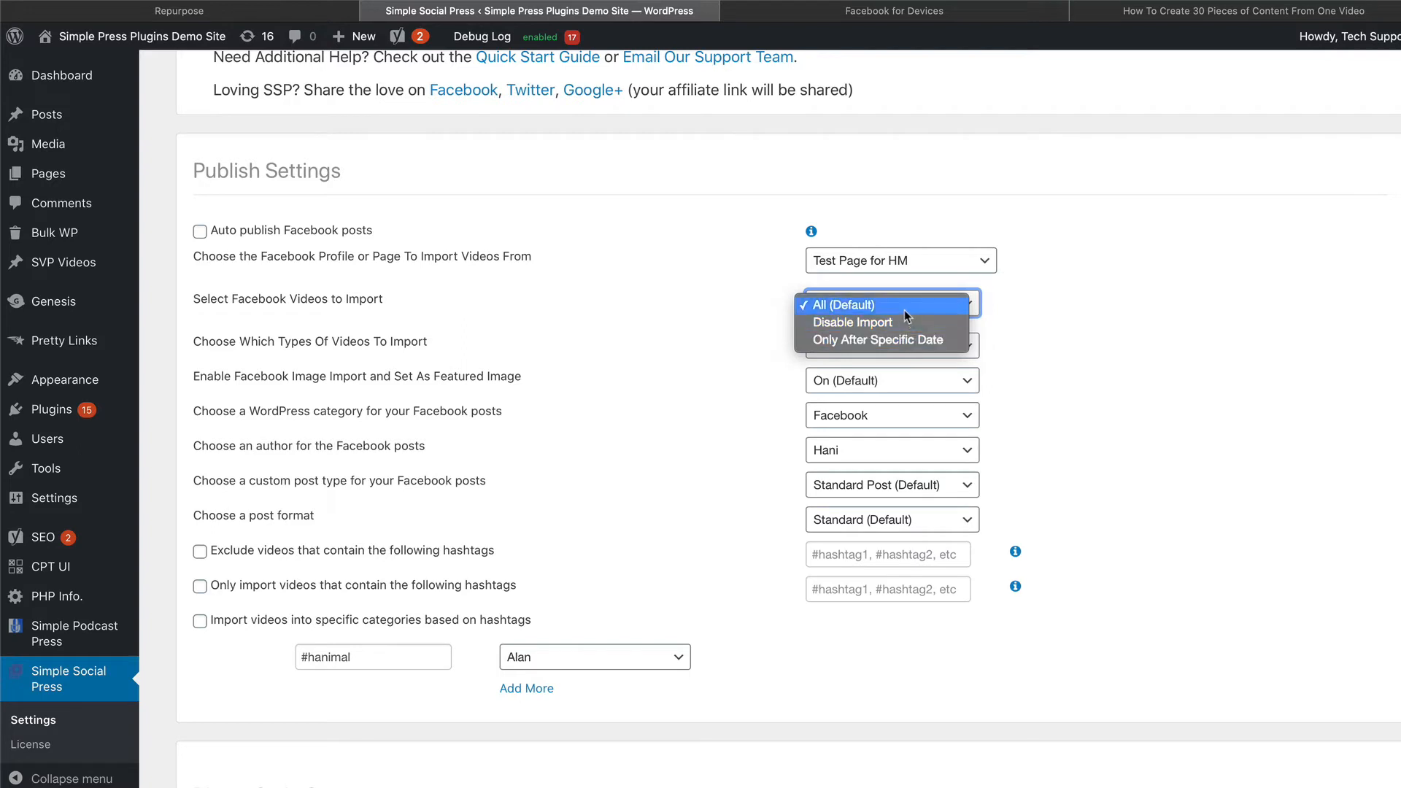
click(904, 305)
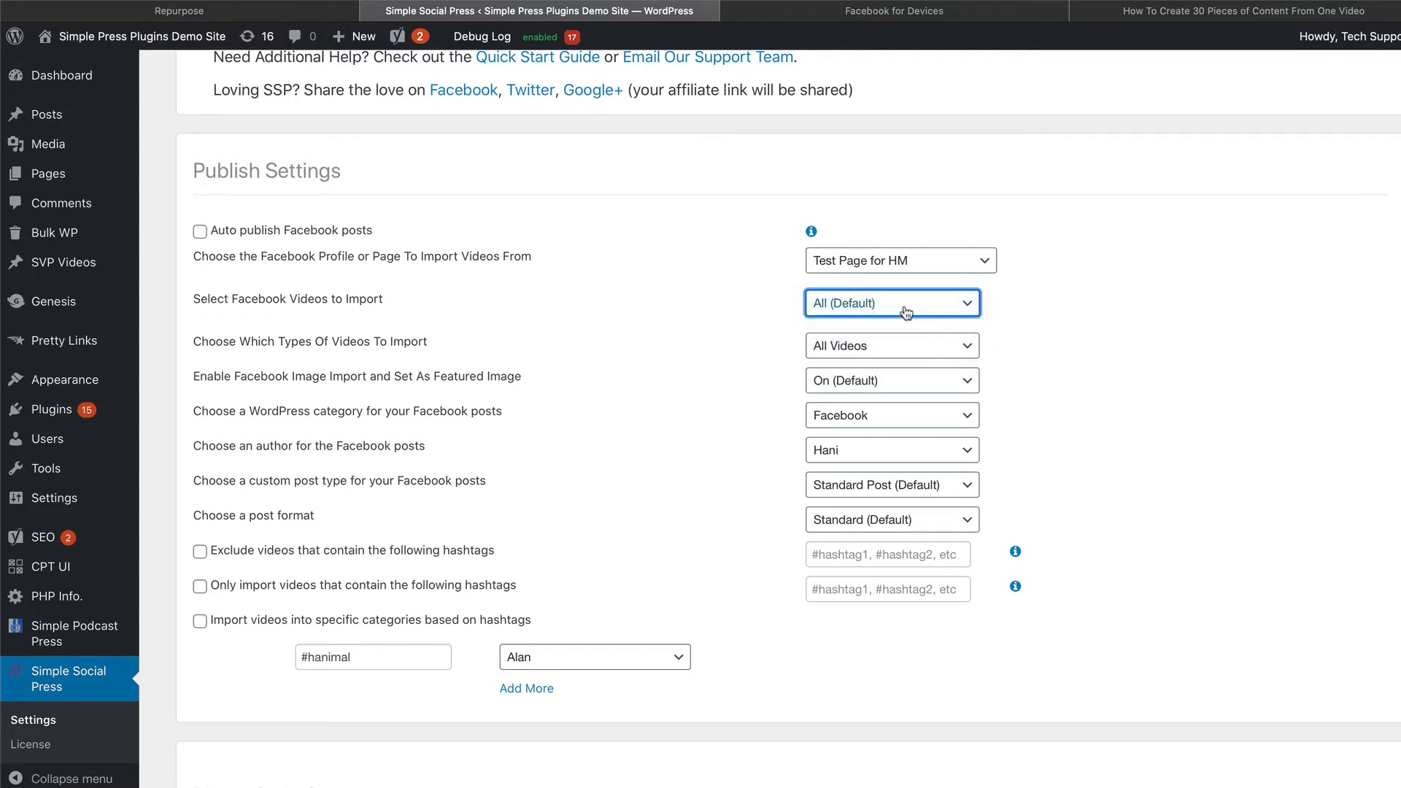
click(893, 357)
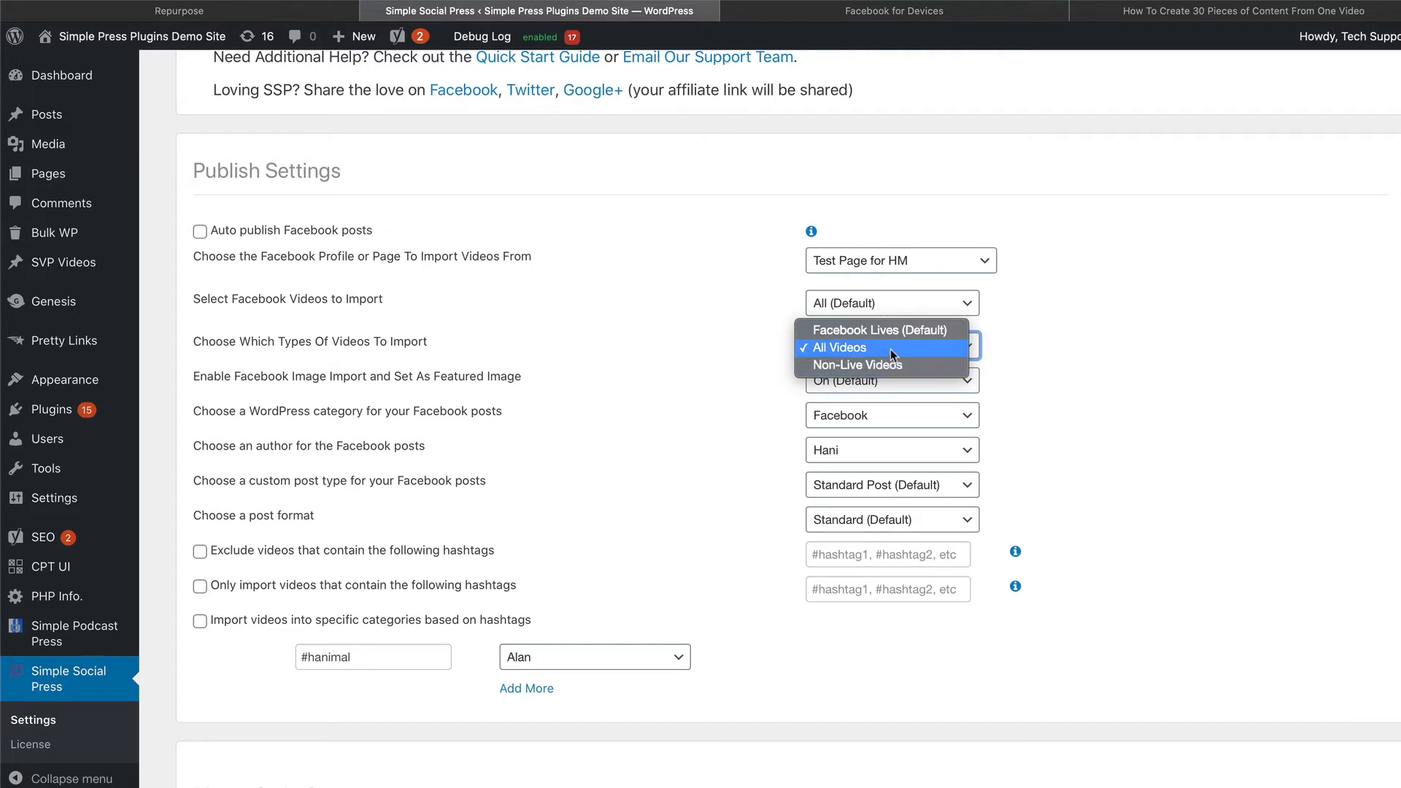
click(891, 355)
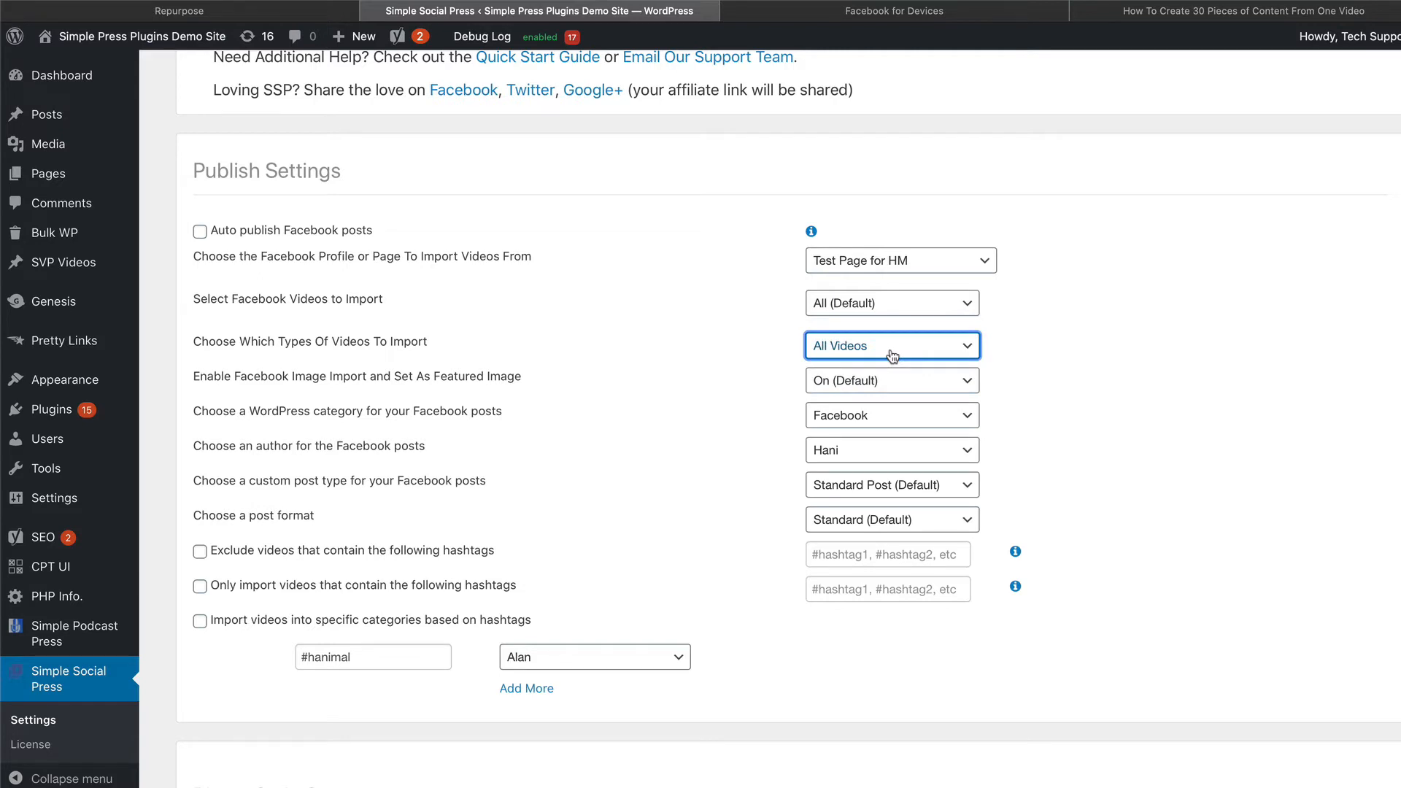
click(912, 420)
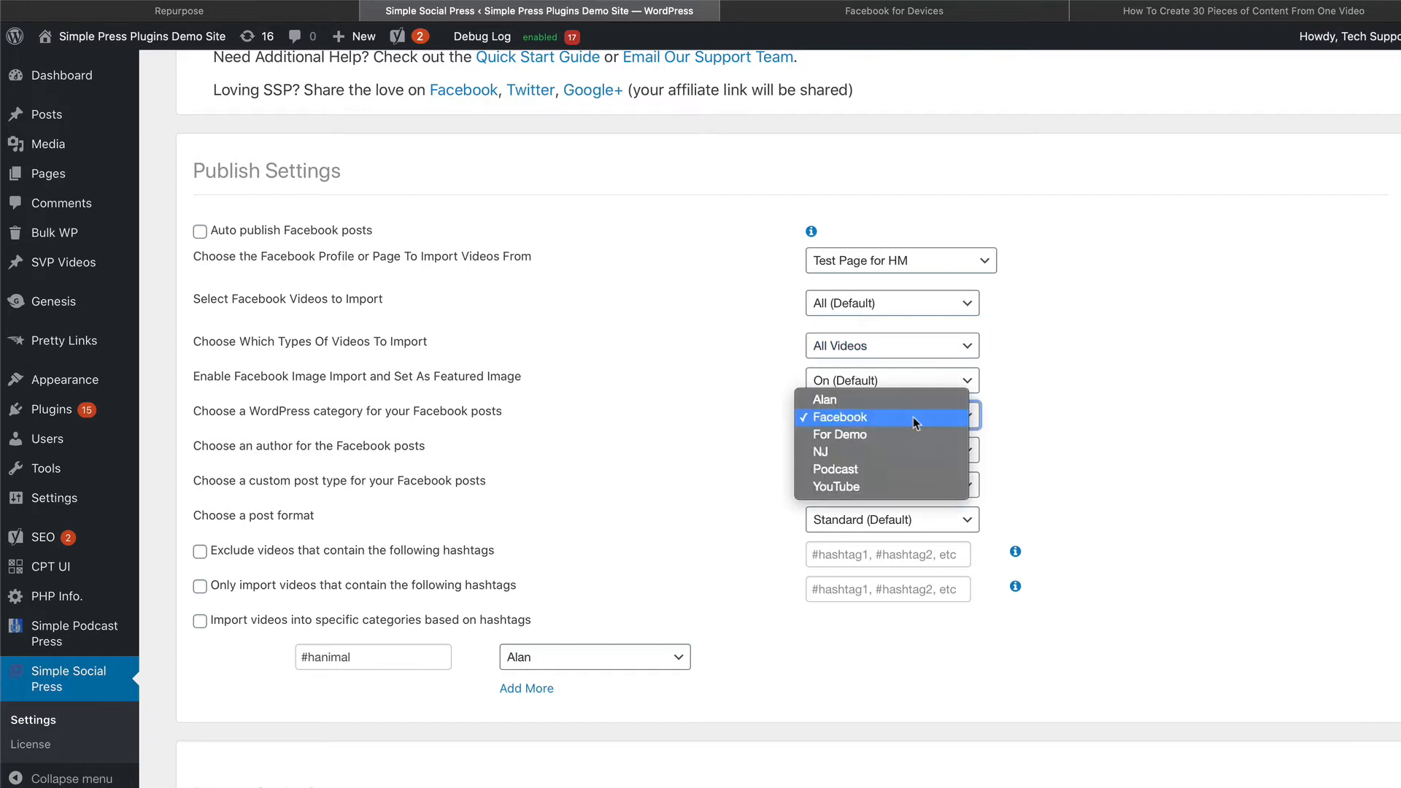
click(913, 418)
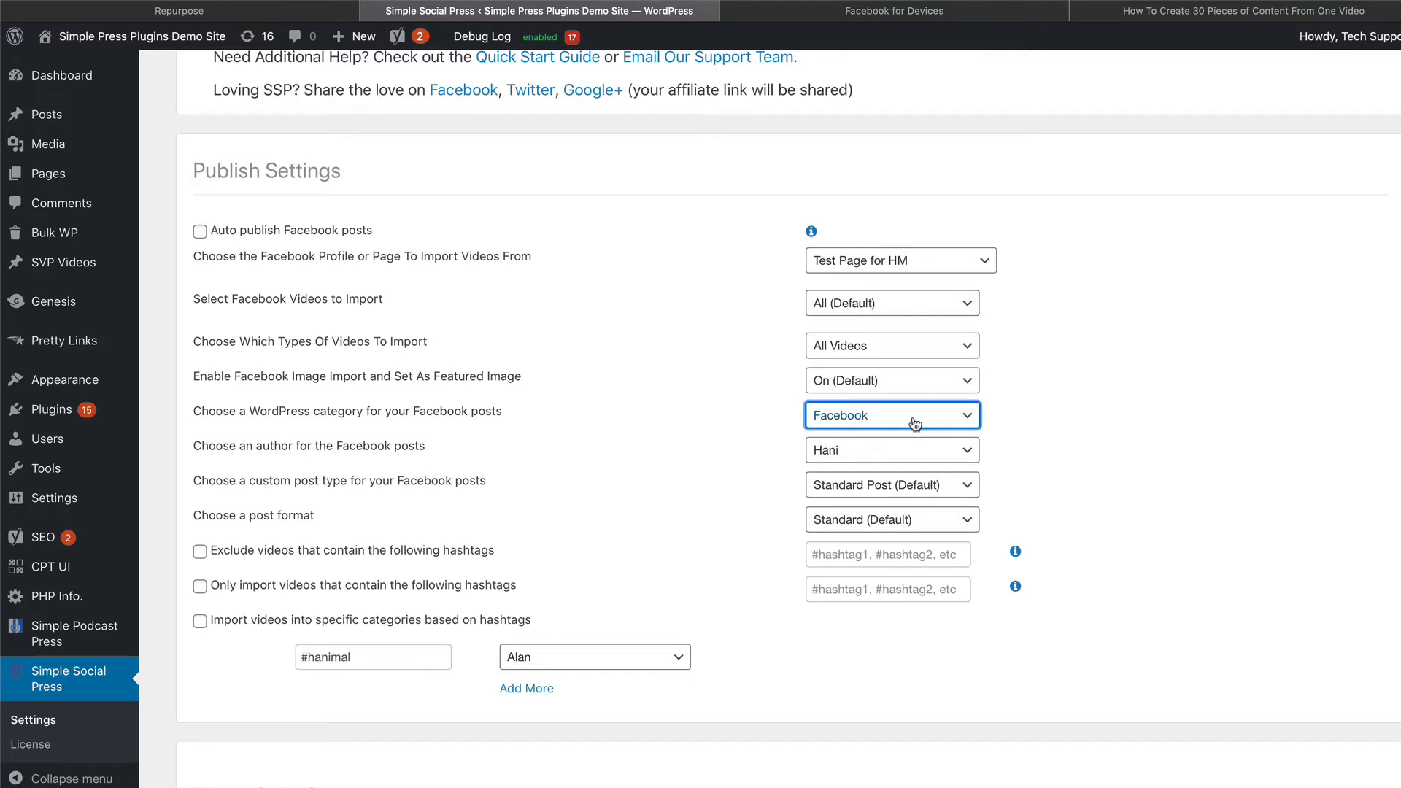
Restrict the import to only videos that contain the hashtag #repurposeio
scroll(915, 423, down, 1)
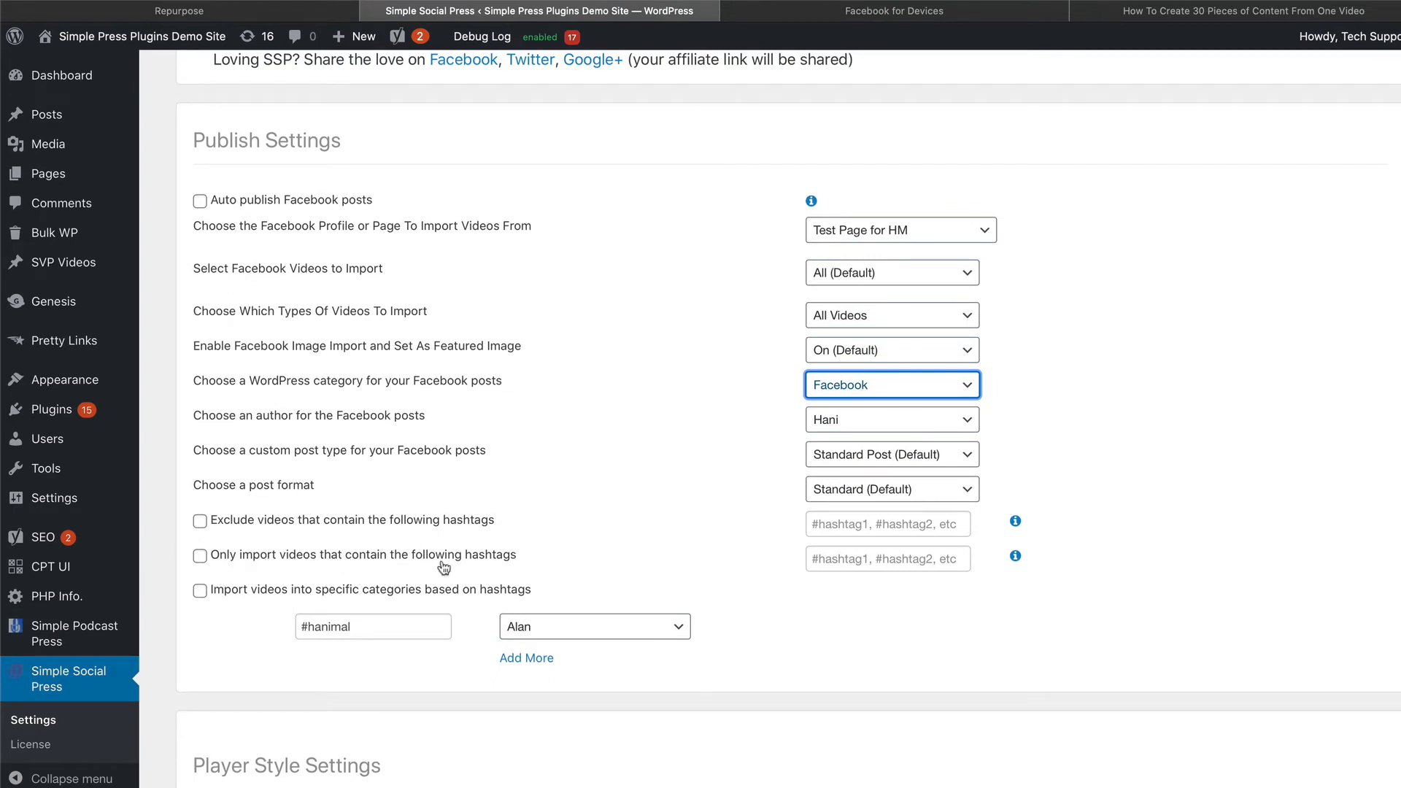
click(200, 558)
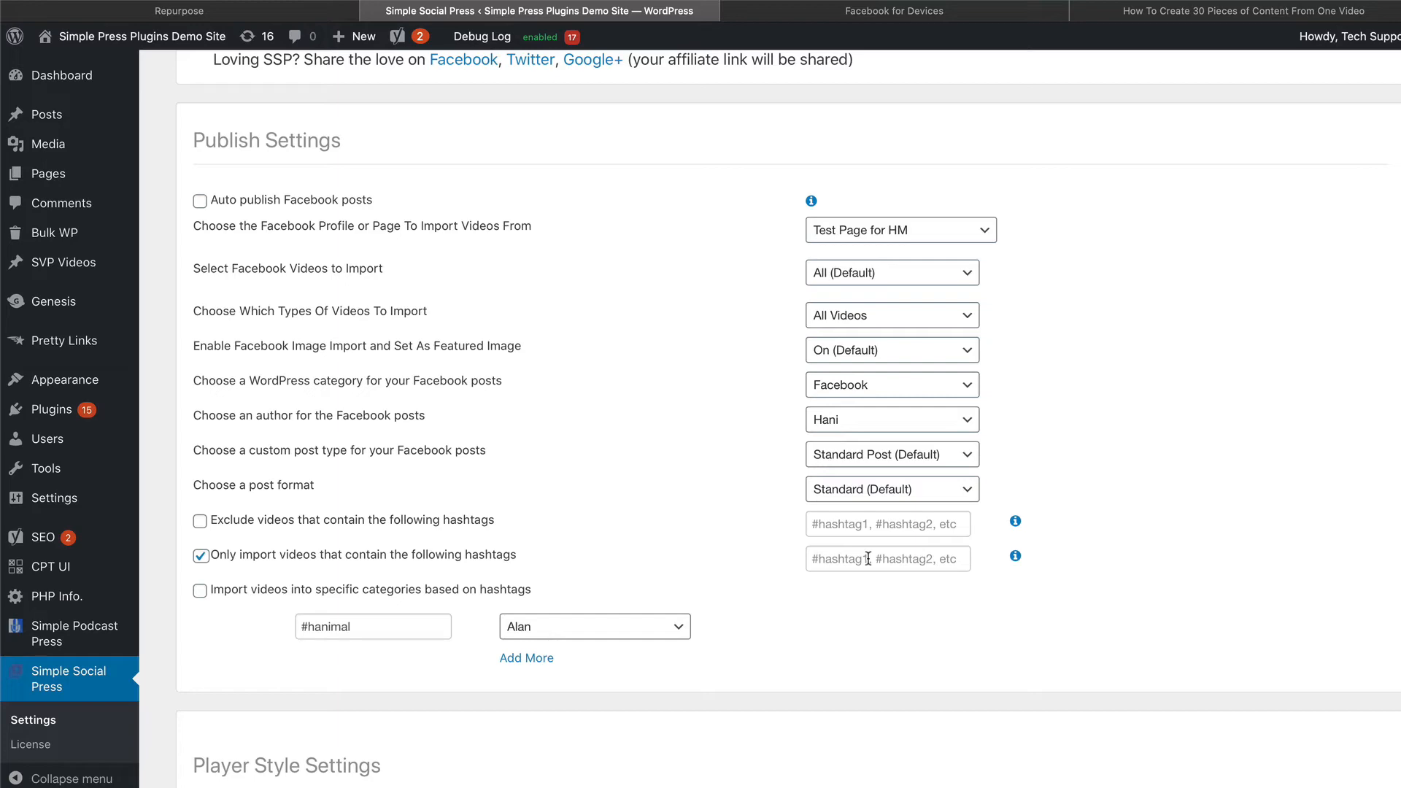
click(1223, 15)
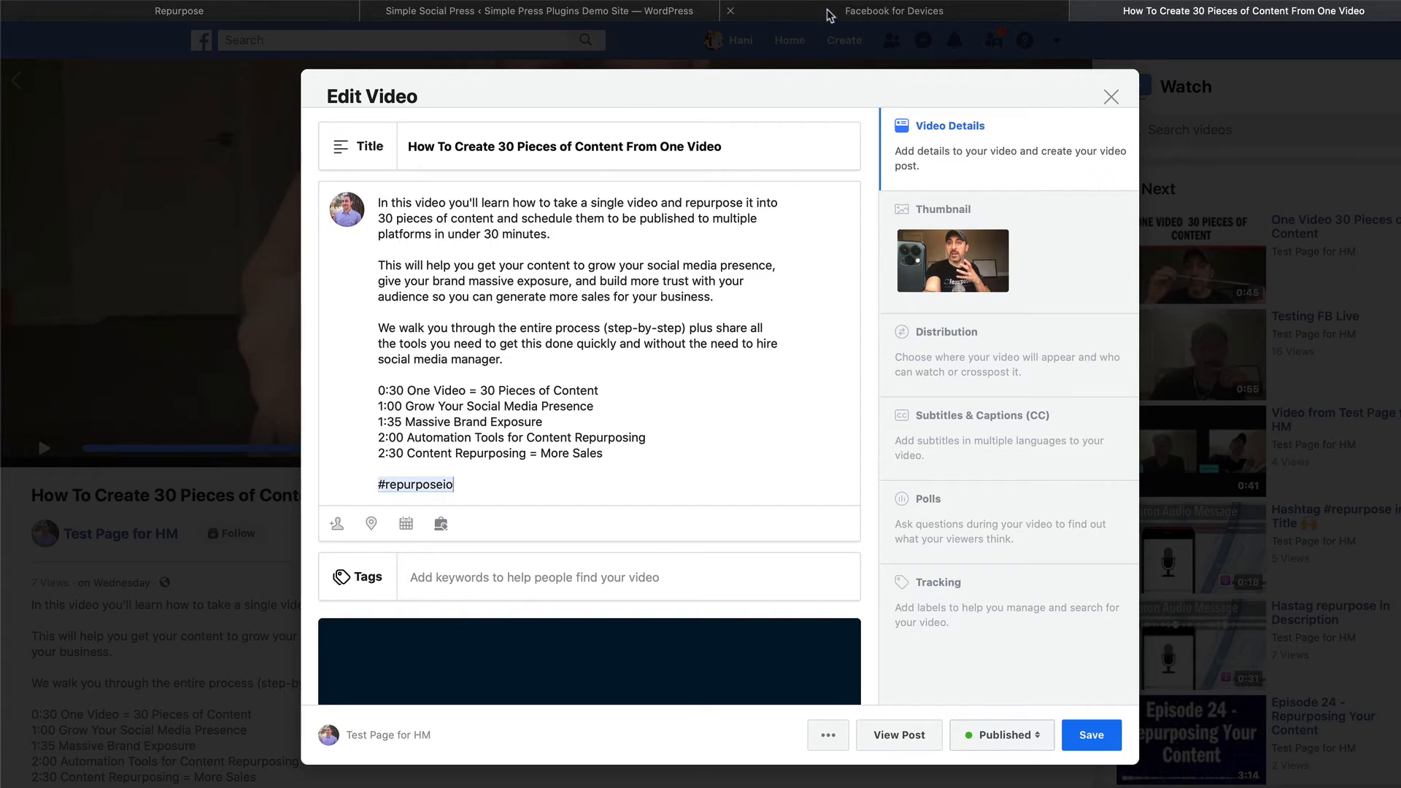
click(697, 12)
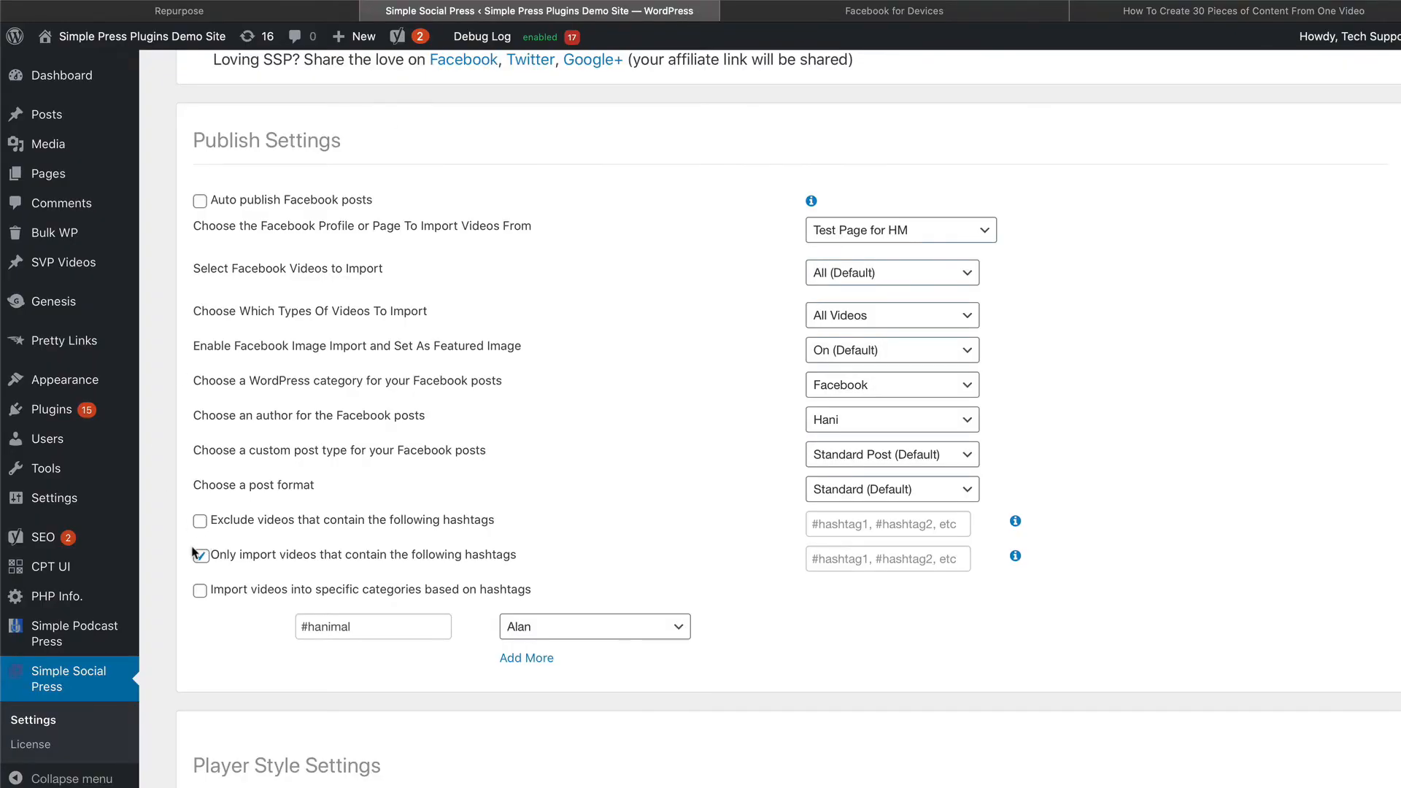
click(855, 560)
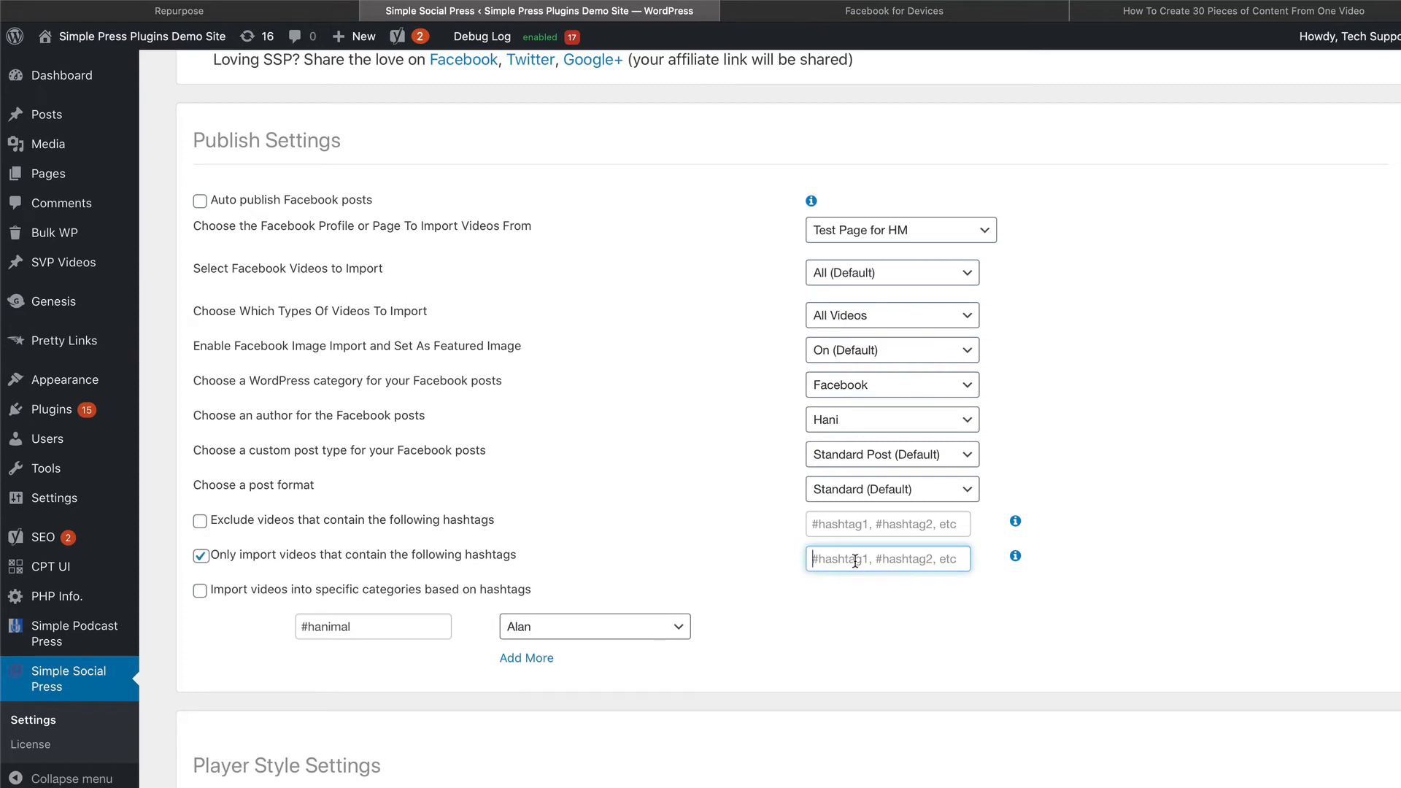
text(#rep)
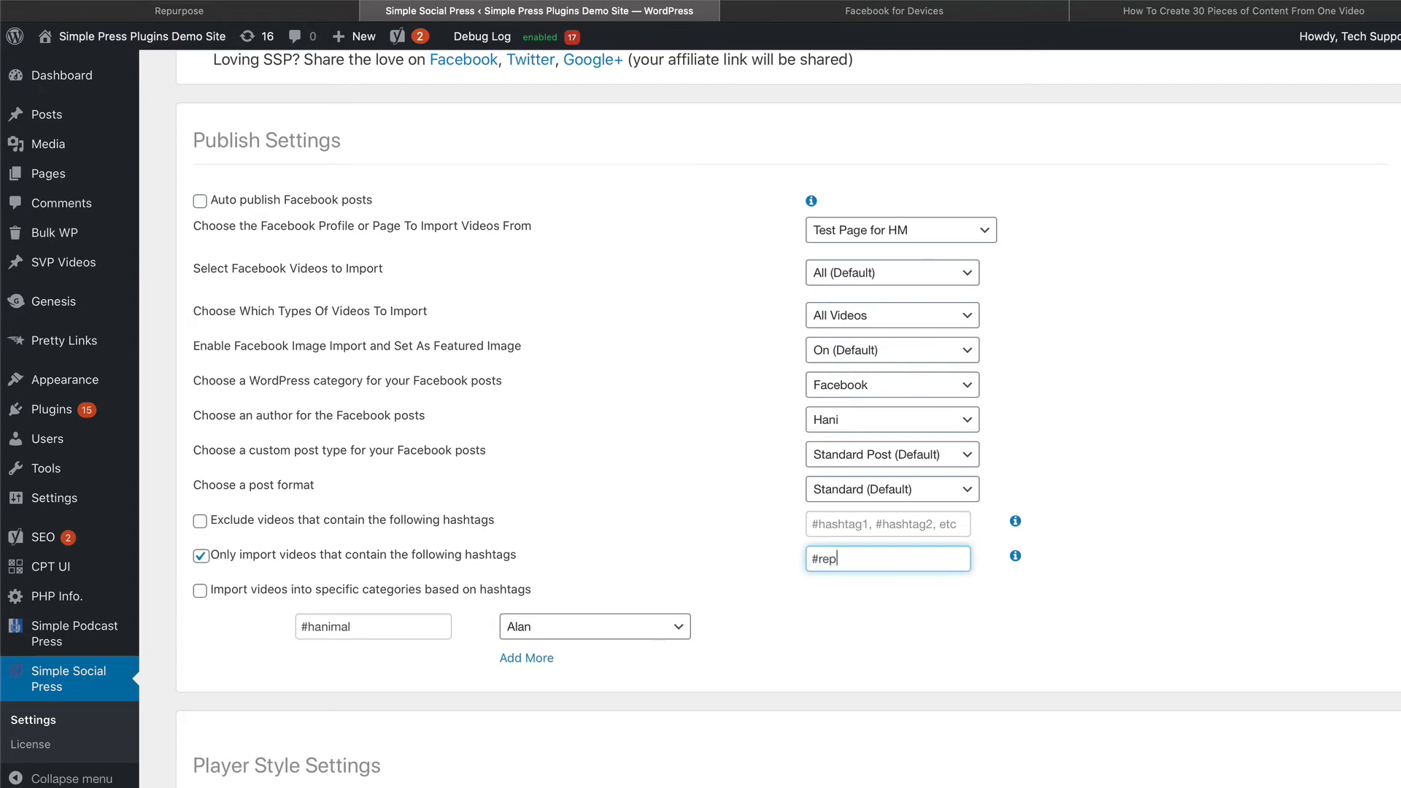
text(urposeio)
Check the #repurposeio hashtag in the Facebook video's description, and return to the plugin's publish settings
click(1163, 11)
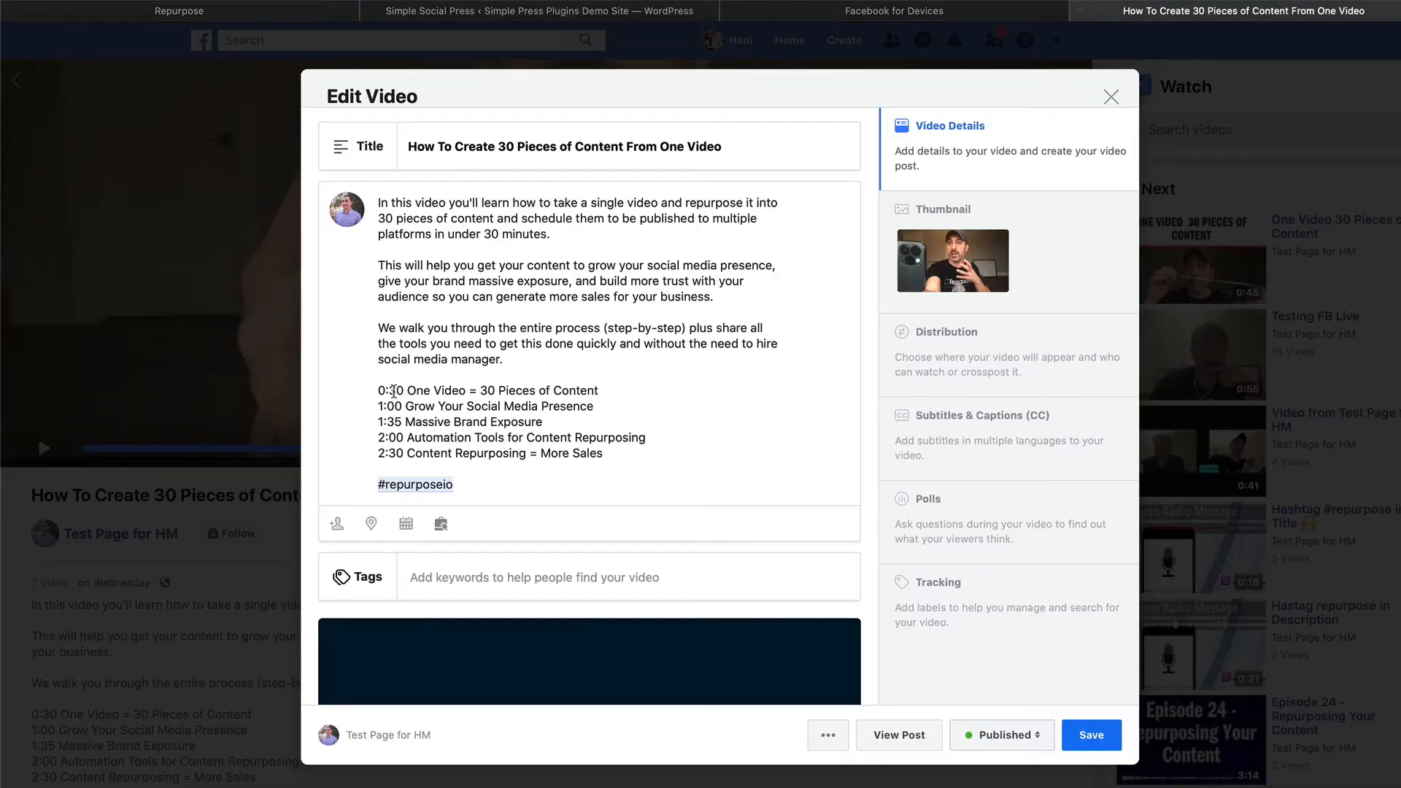
double_click(389, 485)
drag(390, 486, 375, 486)
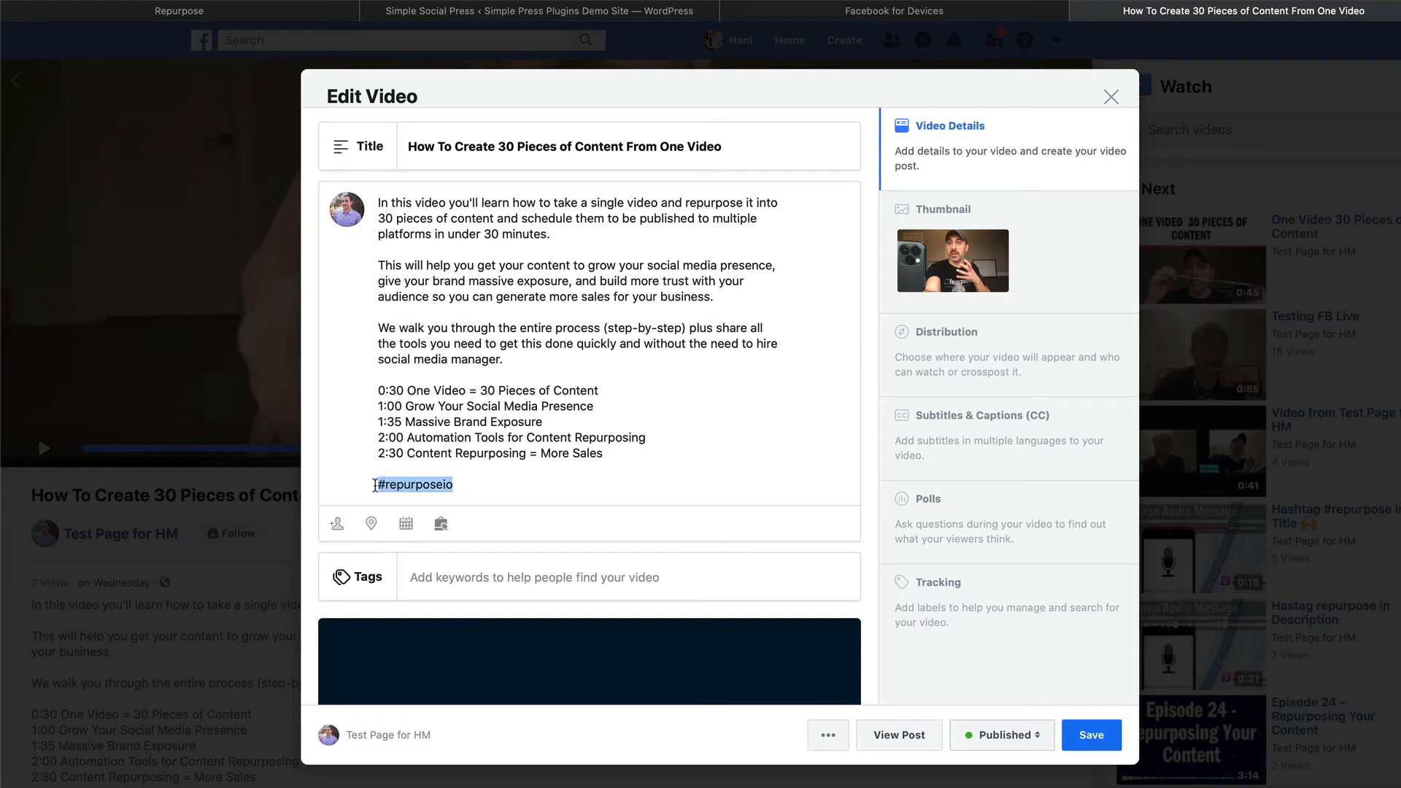
click(904, 16)
click(674, 15)
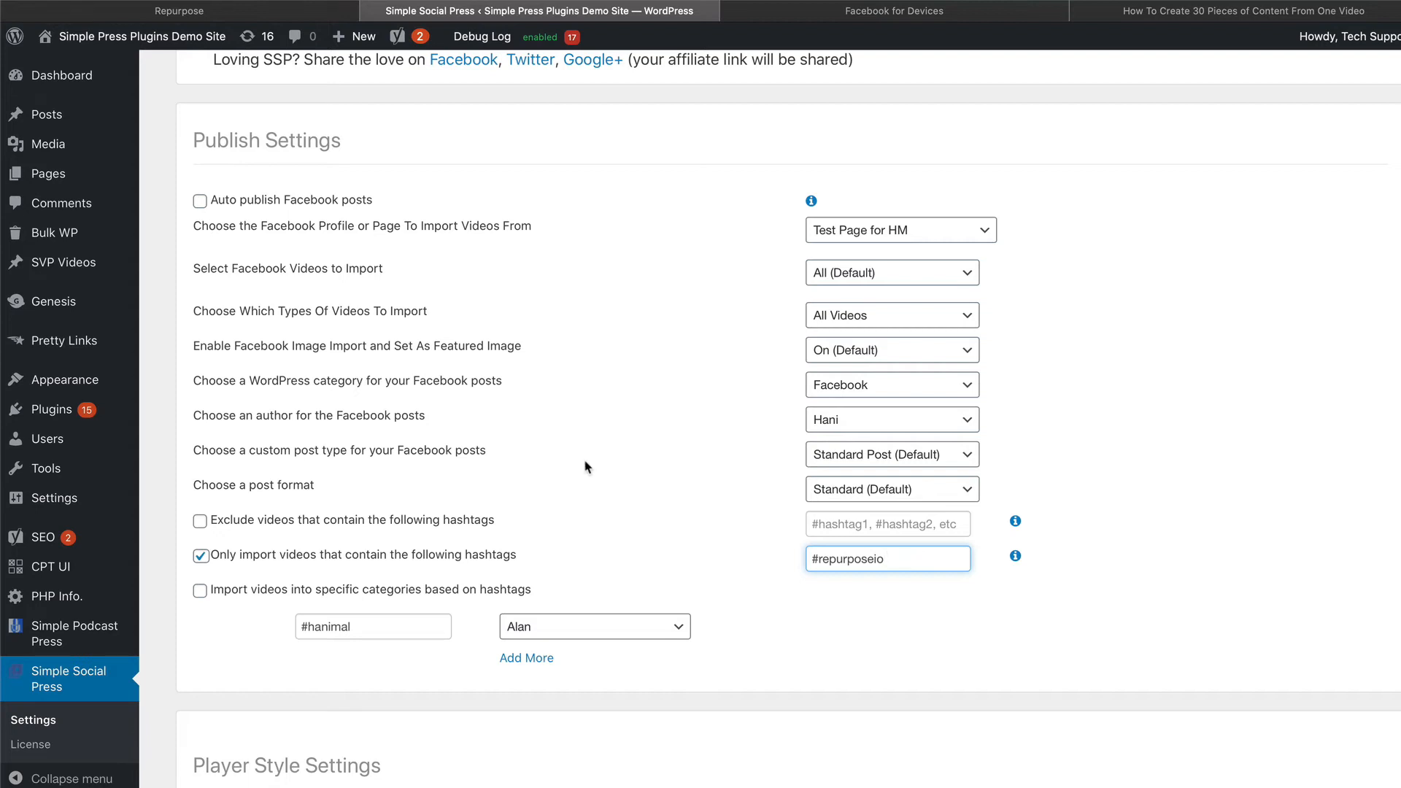
Enable auto publishing of Facebook posts in the publish settings
click(200, 204)
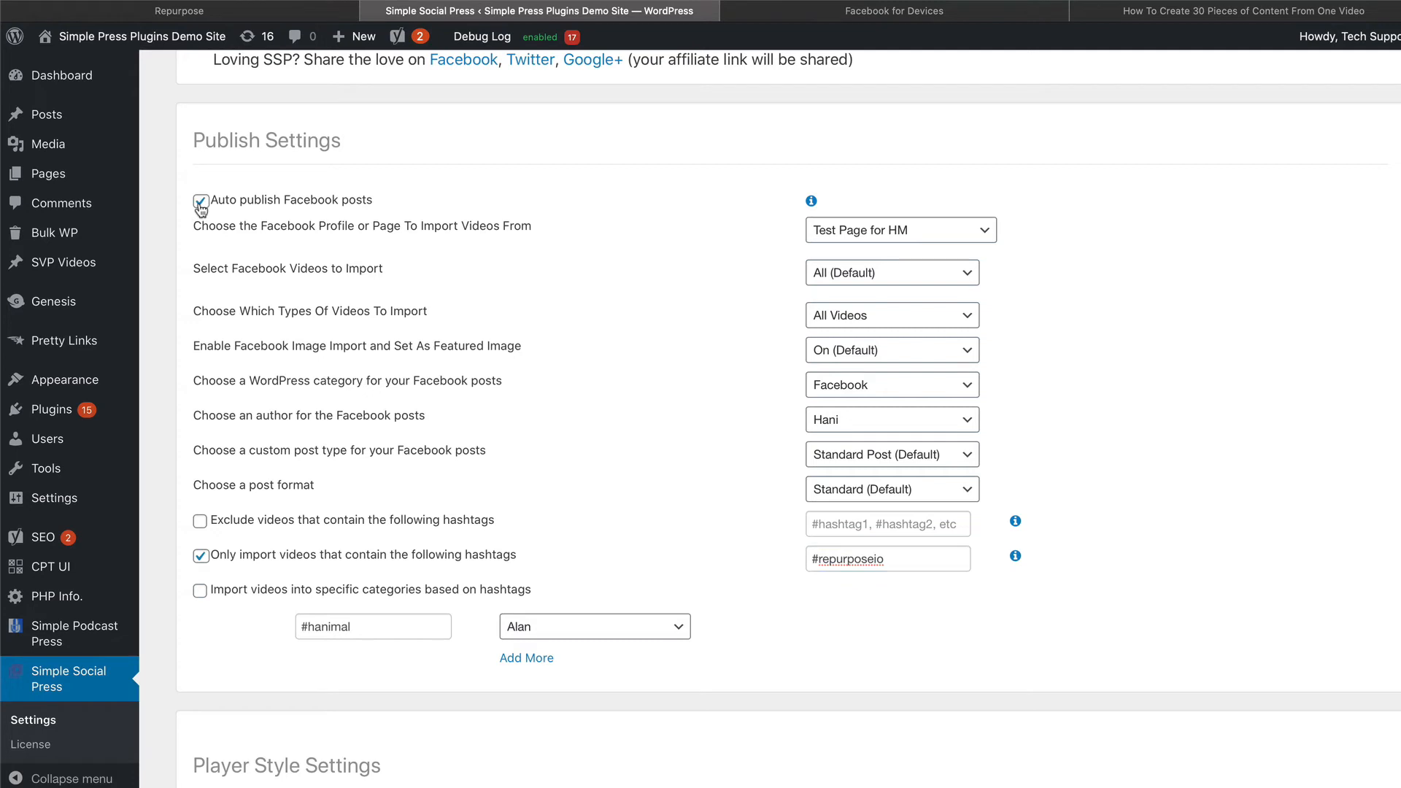
click(201, 205)
click(201, 206)
Disable the custom button named SC6 in the Player Style Settings
scroll(416, 514, down, 7)
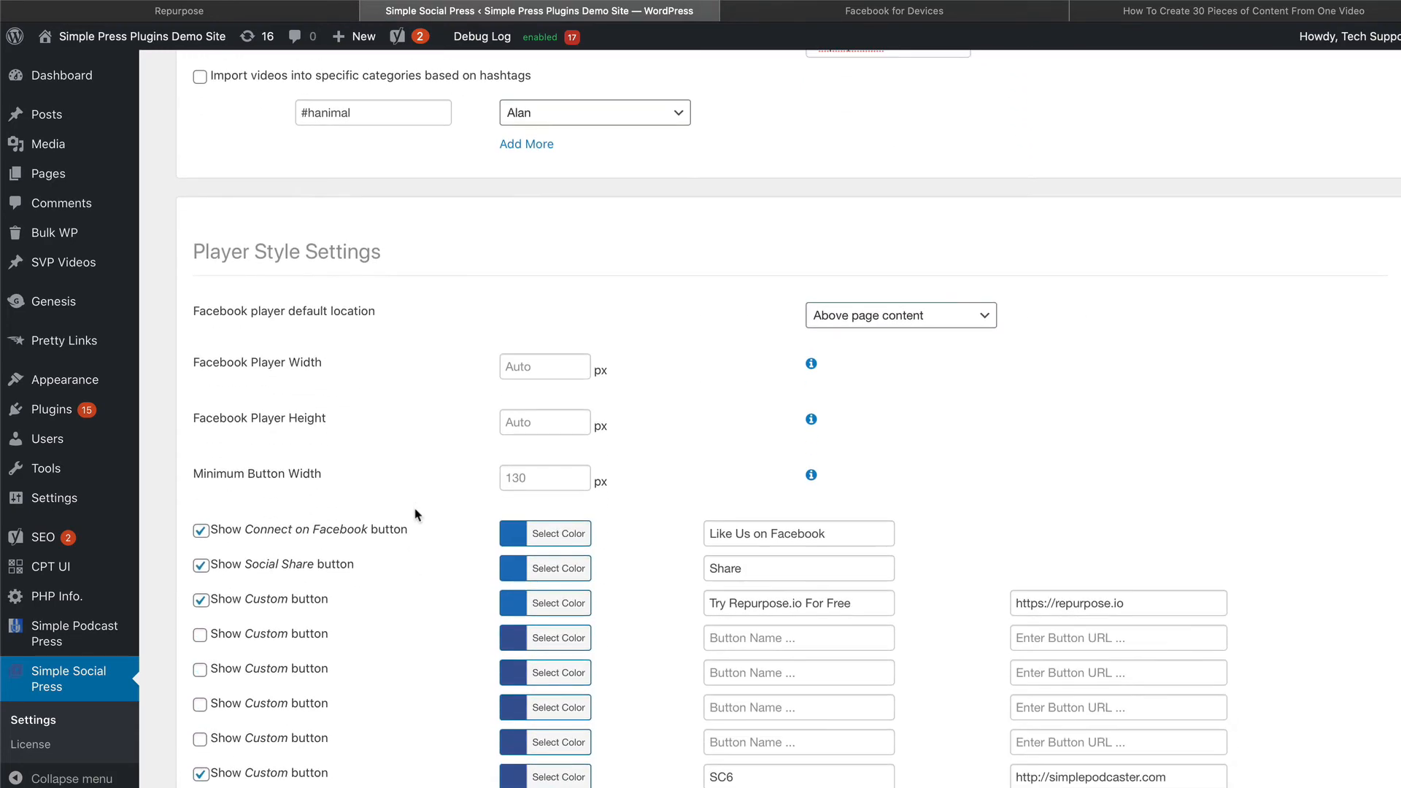
scroll(416, 514, down, 2)
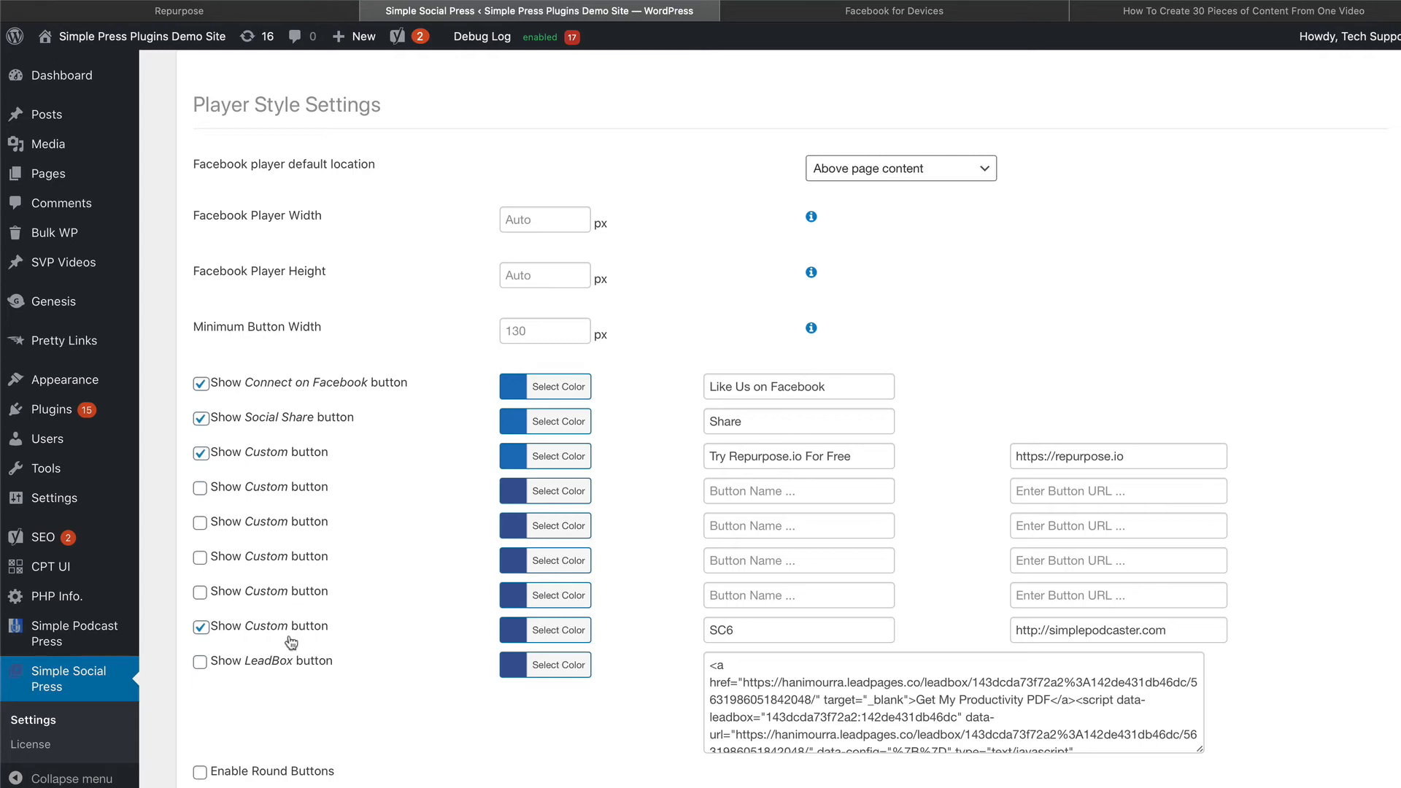
click(210, 633)
Review the remaining player style options and the Opt-in Box Settings
scroll(373, 610, down, 3)
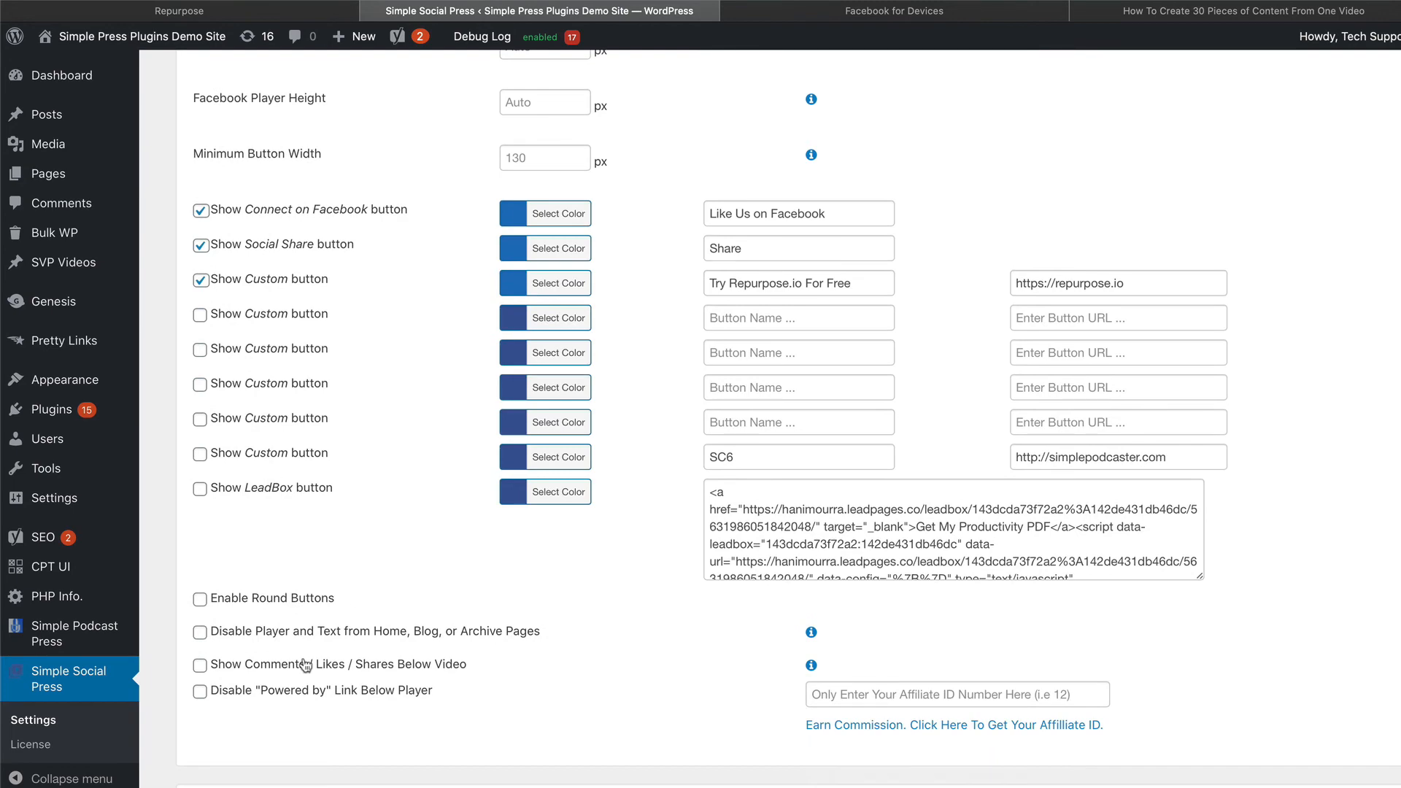
scroll(305, 664, down, 8)
scroll(305, 665, down, 3)
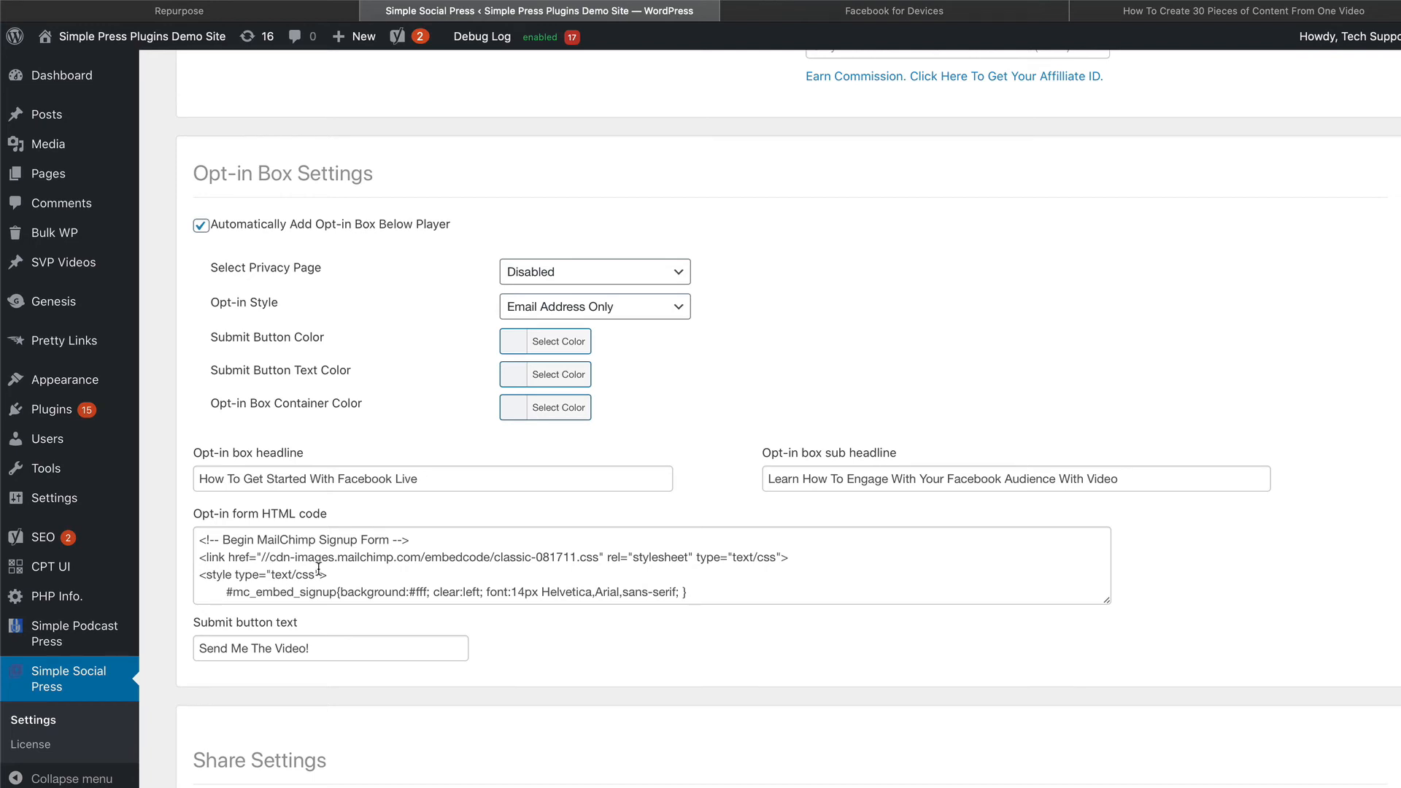
Look through the opt-in form HTML code in the Opt-in Box Settings, and save the plugin settings
drag(328, 514, 262, 508)
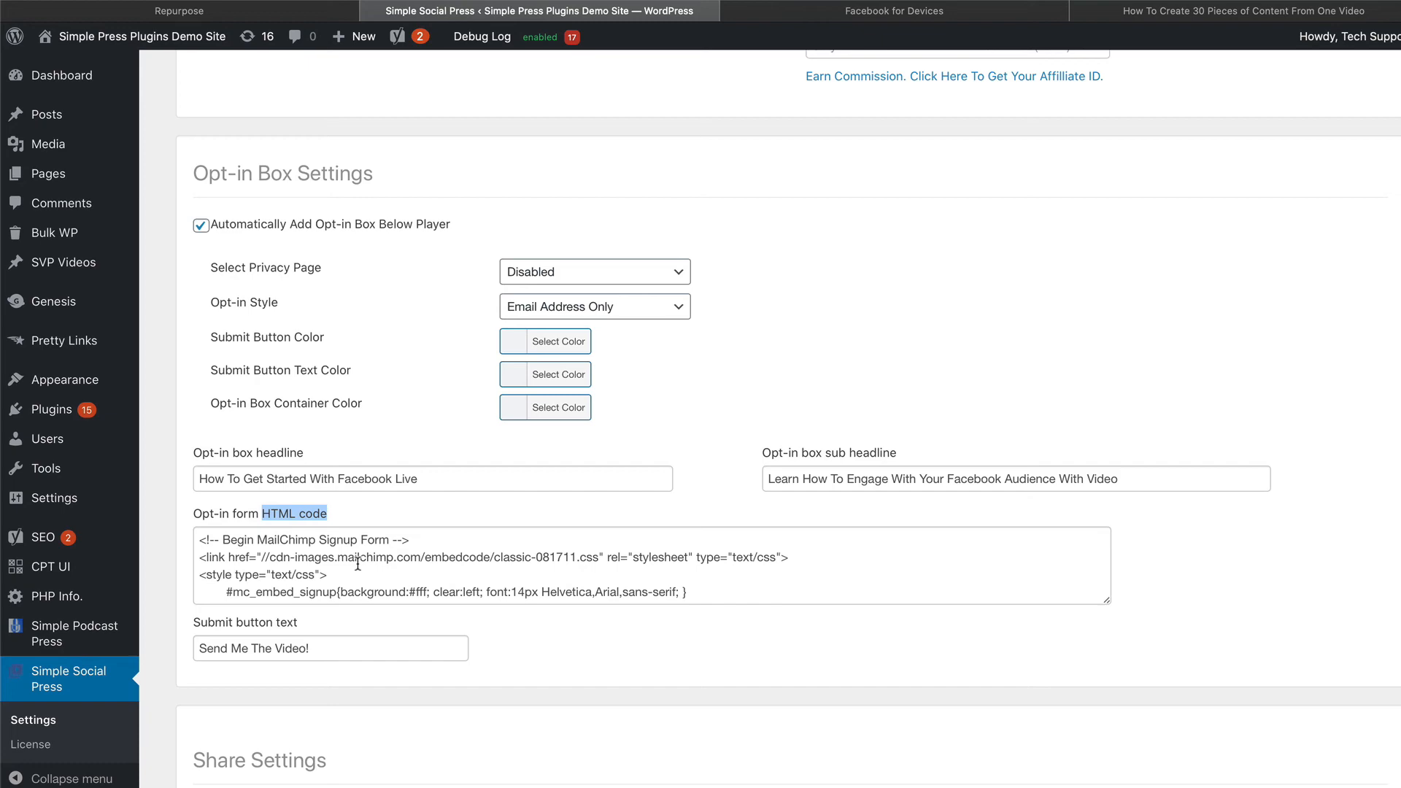
scroll(358, 566, down, 5)
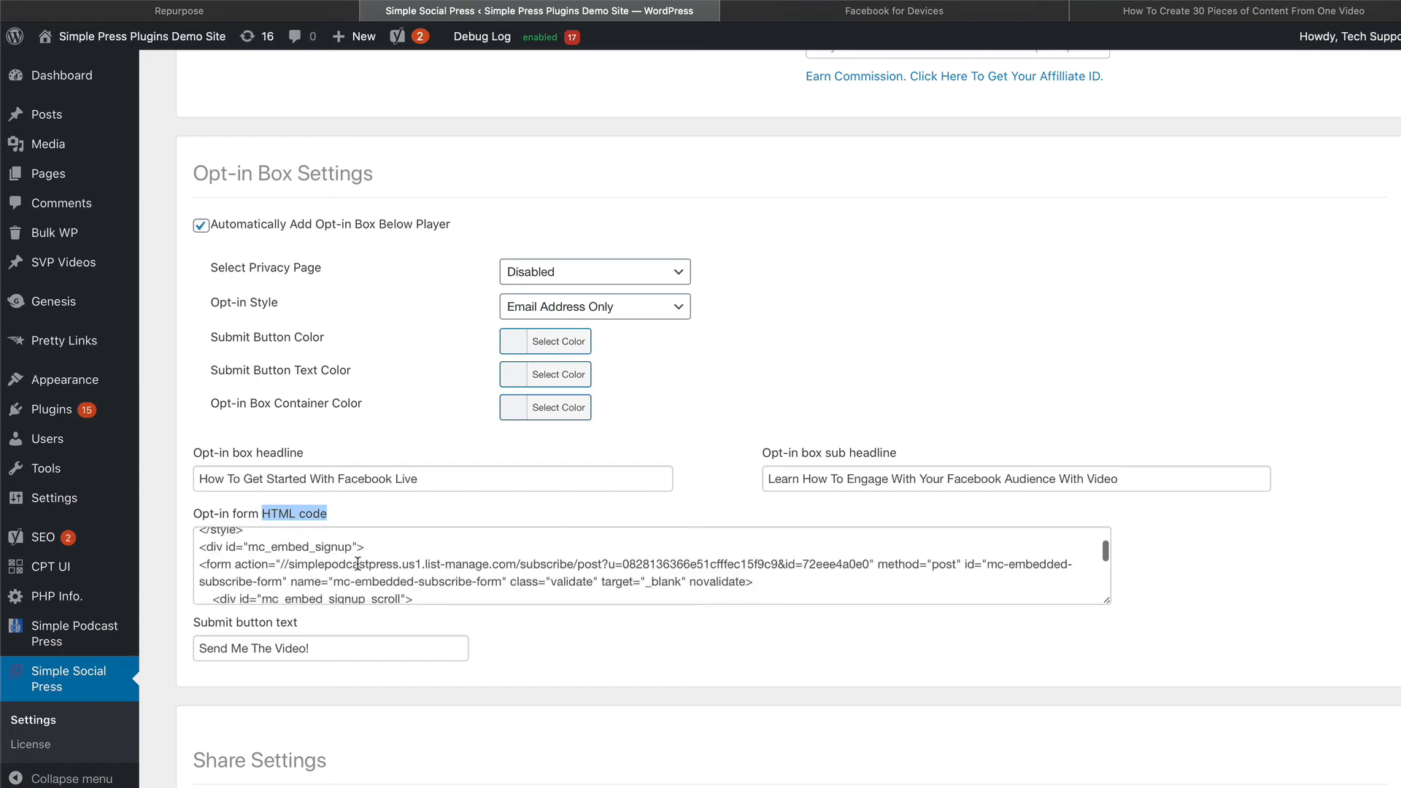
scroll(171, 657, down, 2)
scroll(171, 657, down, 5)
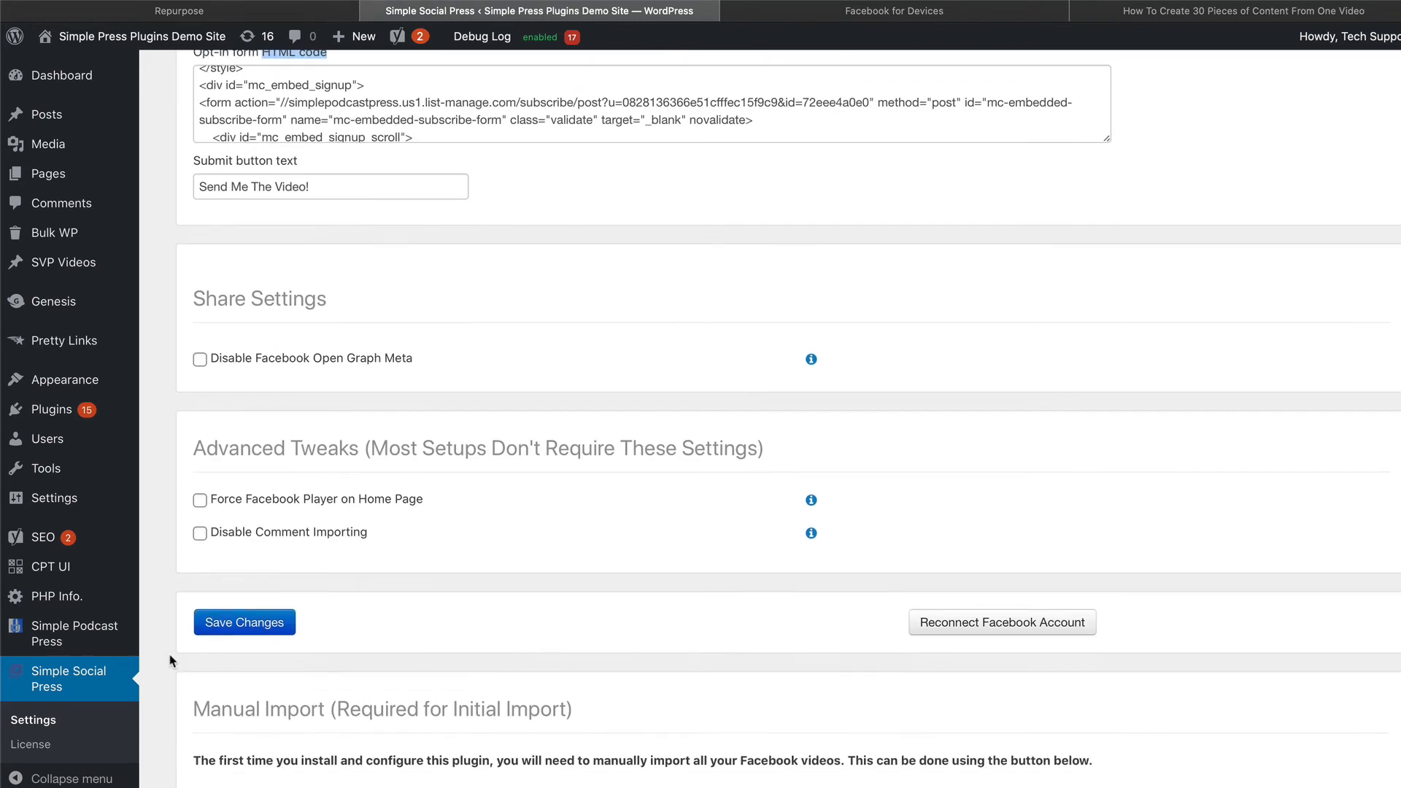
click(267, 626)
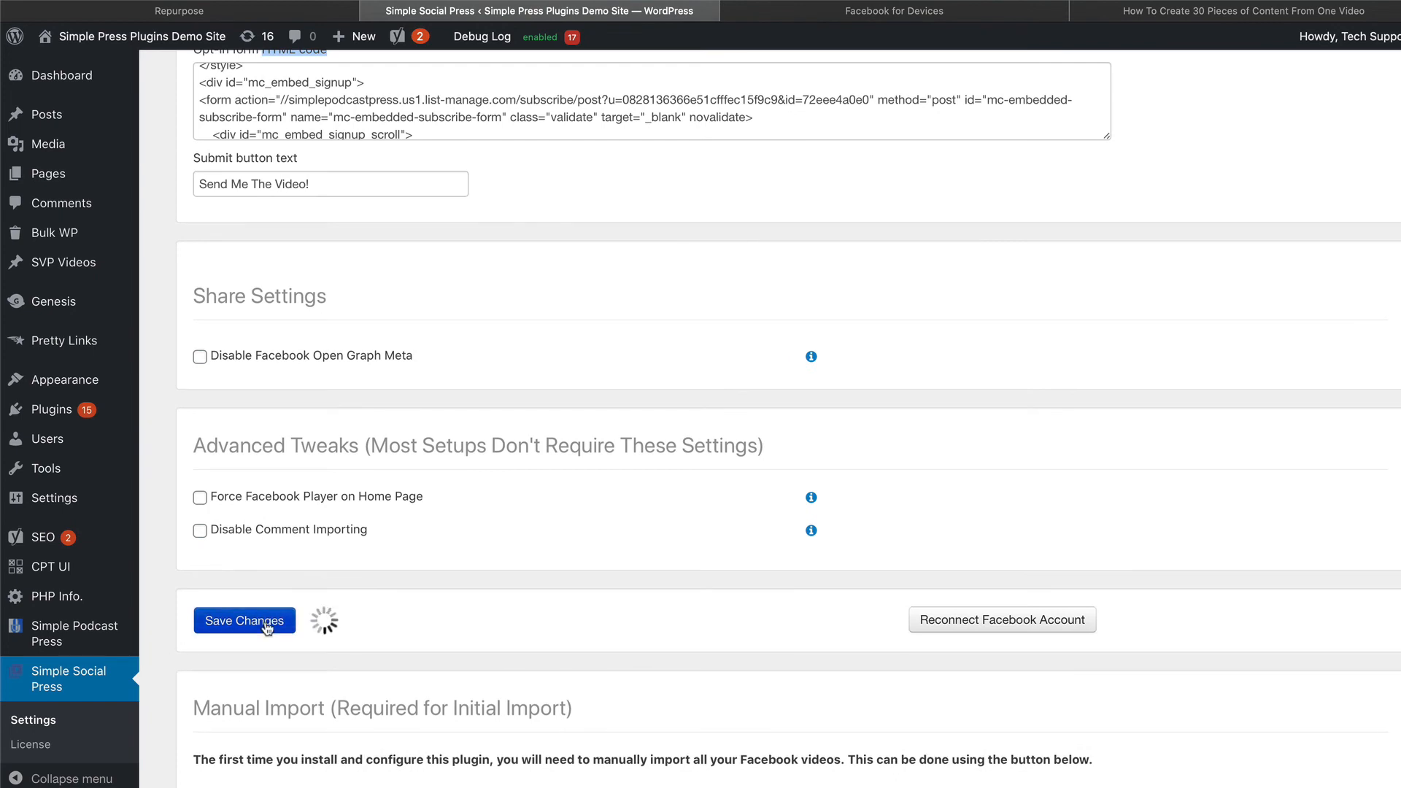
Run the manual import of new Facebook videos into WordPress
scroll(267, 626, down, 3)
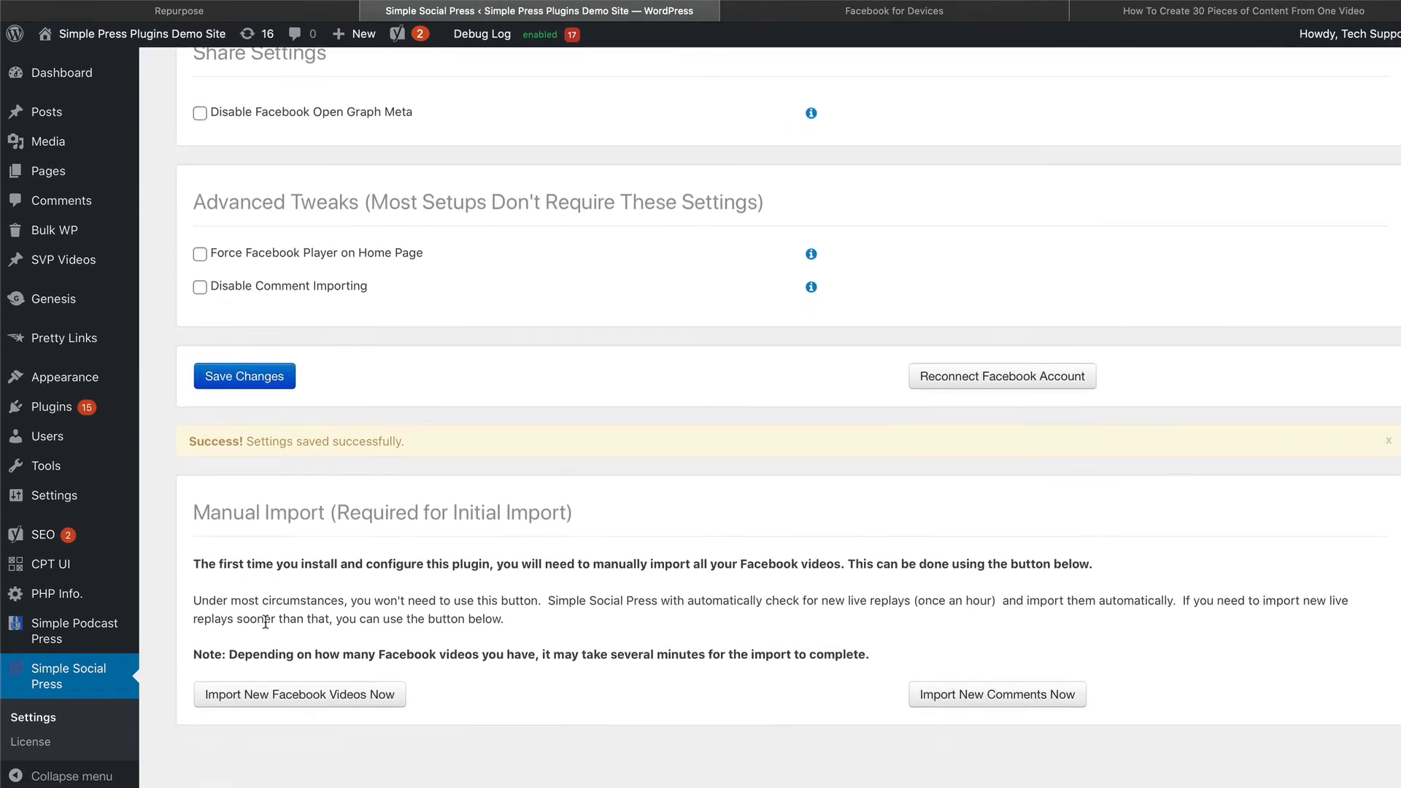
click(373, 711)
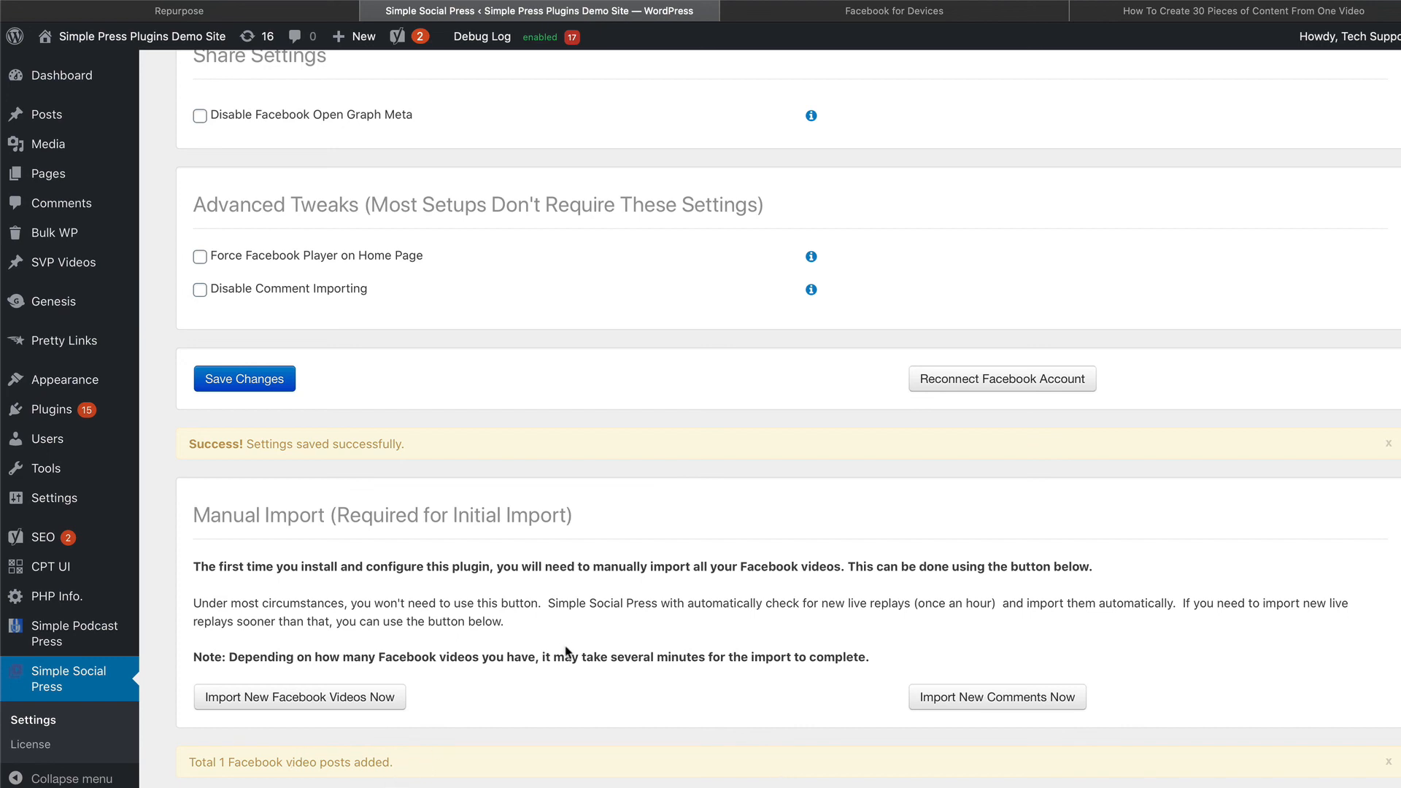
Open the list of WordPress posts and filter it to the Facebook category
mouse_move(68, 126)
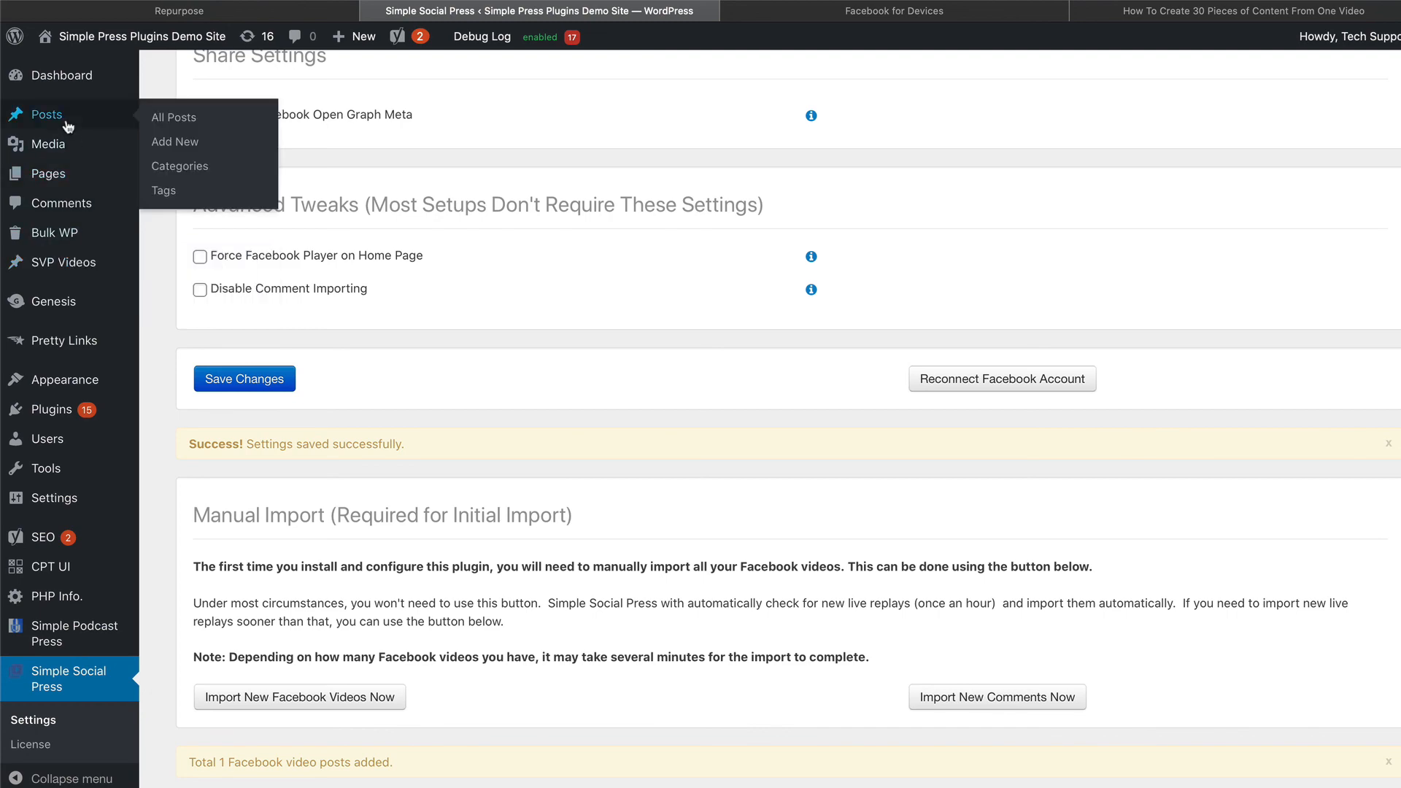
click(67, 126)
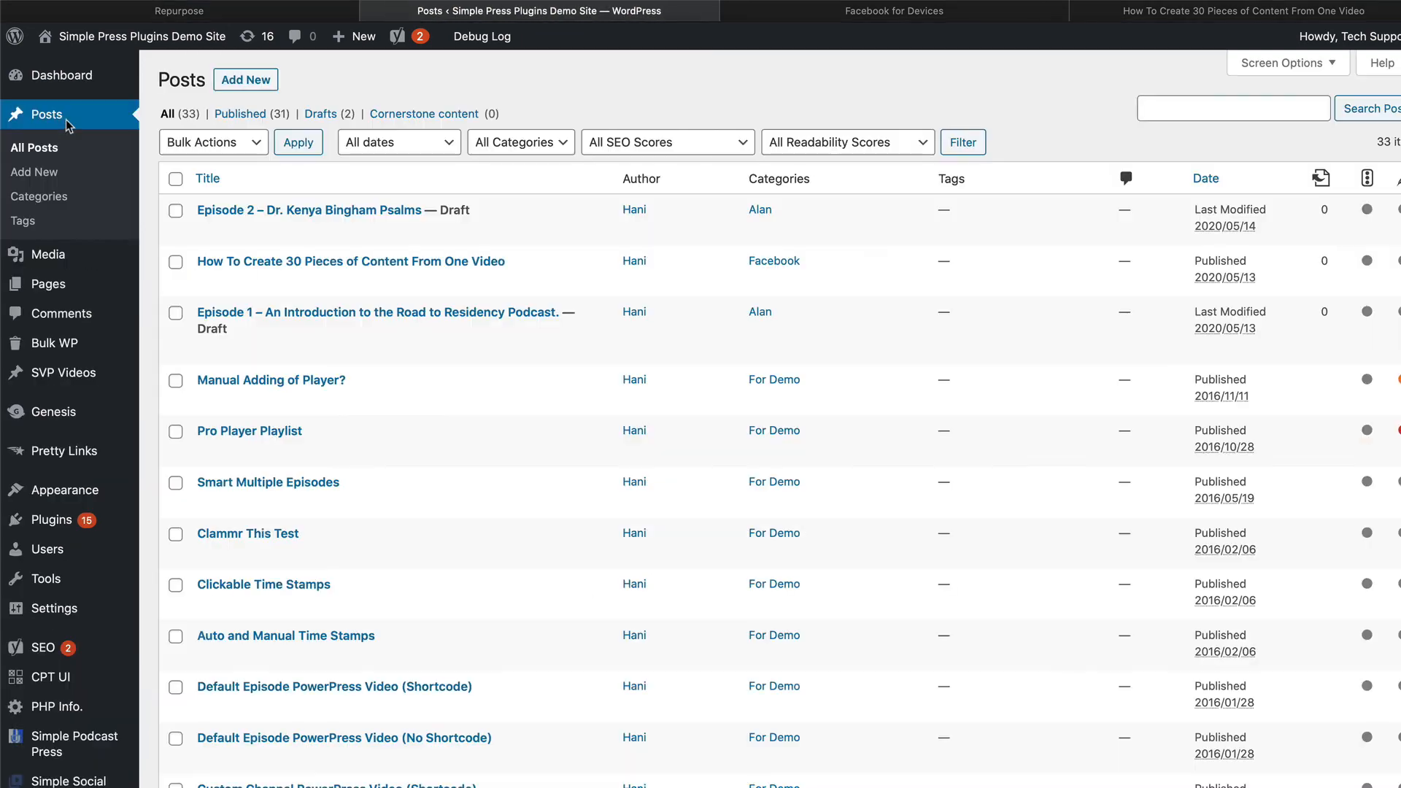
click(556, 143)
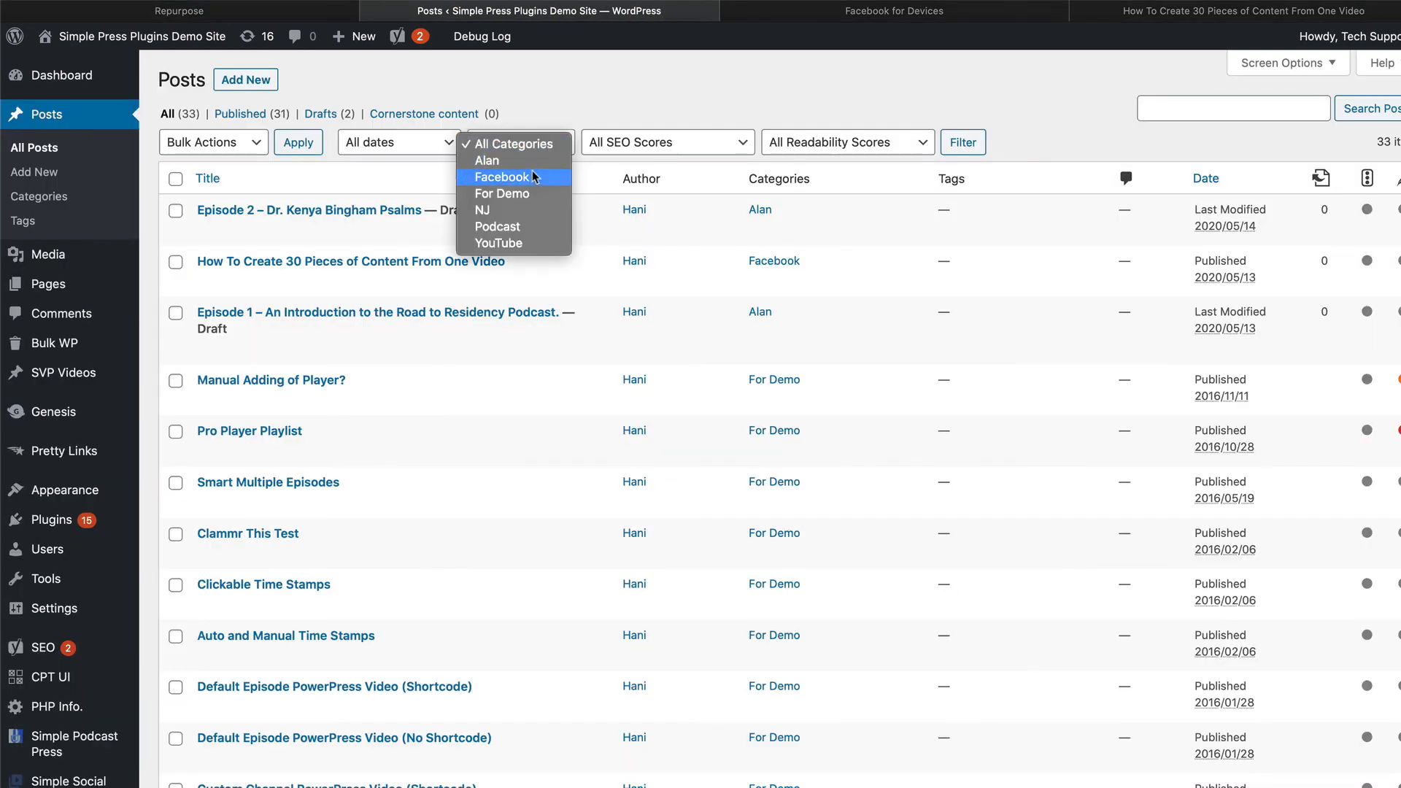
click(502, 176)
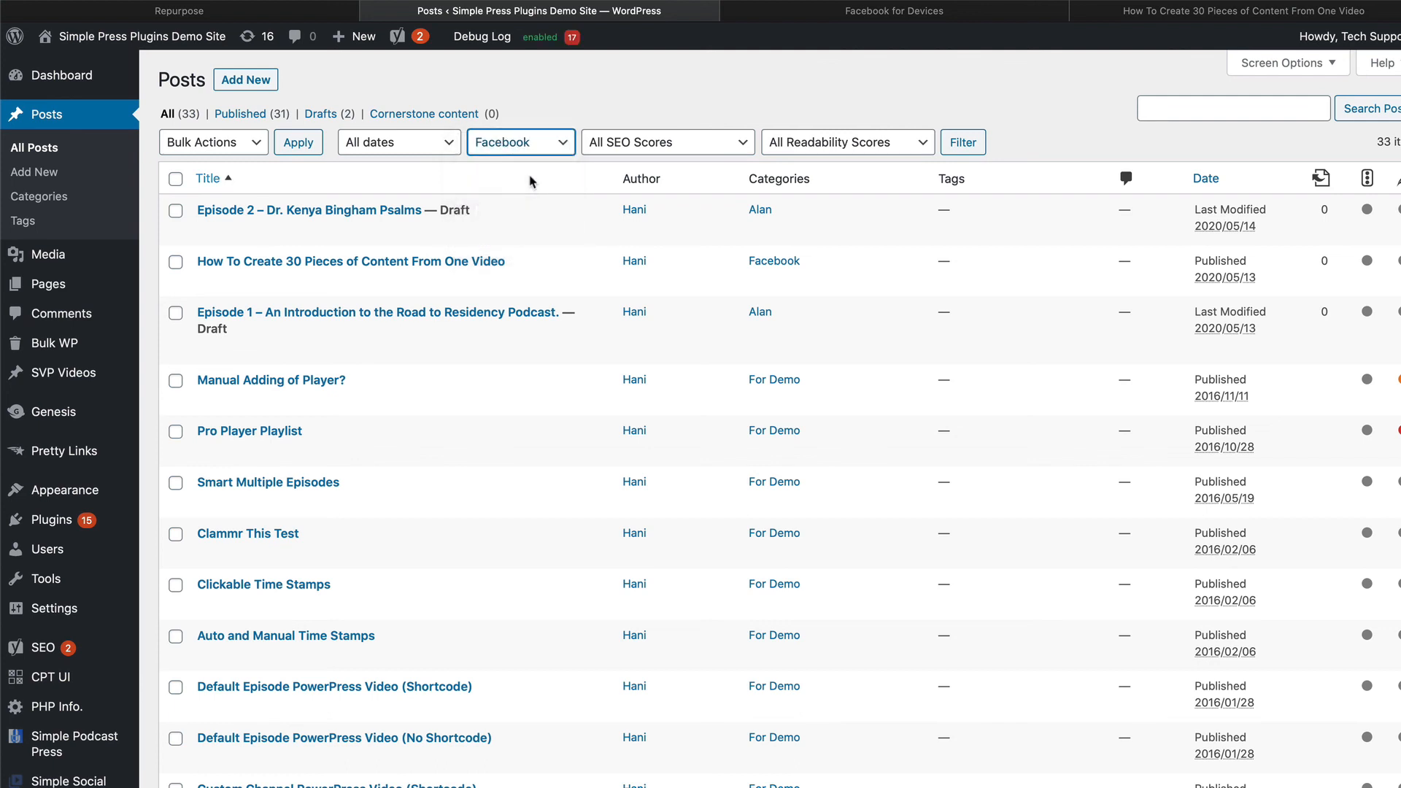
click(977, 144)
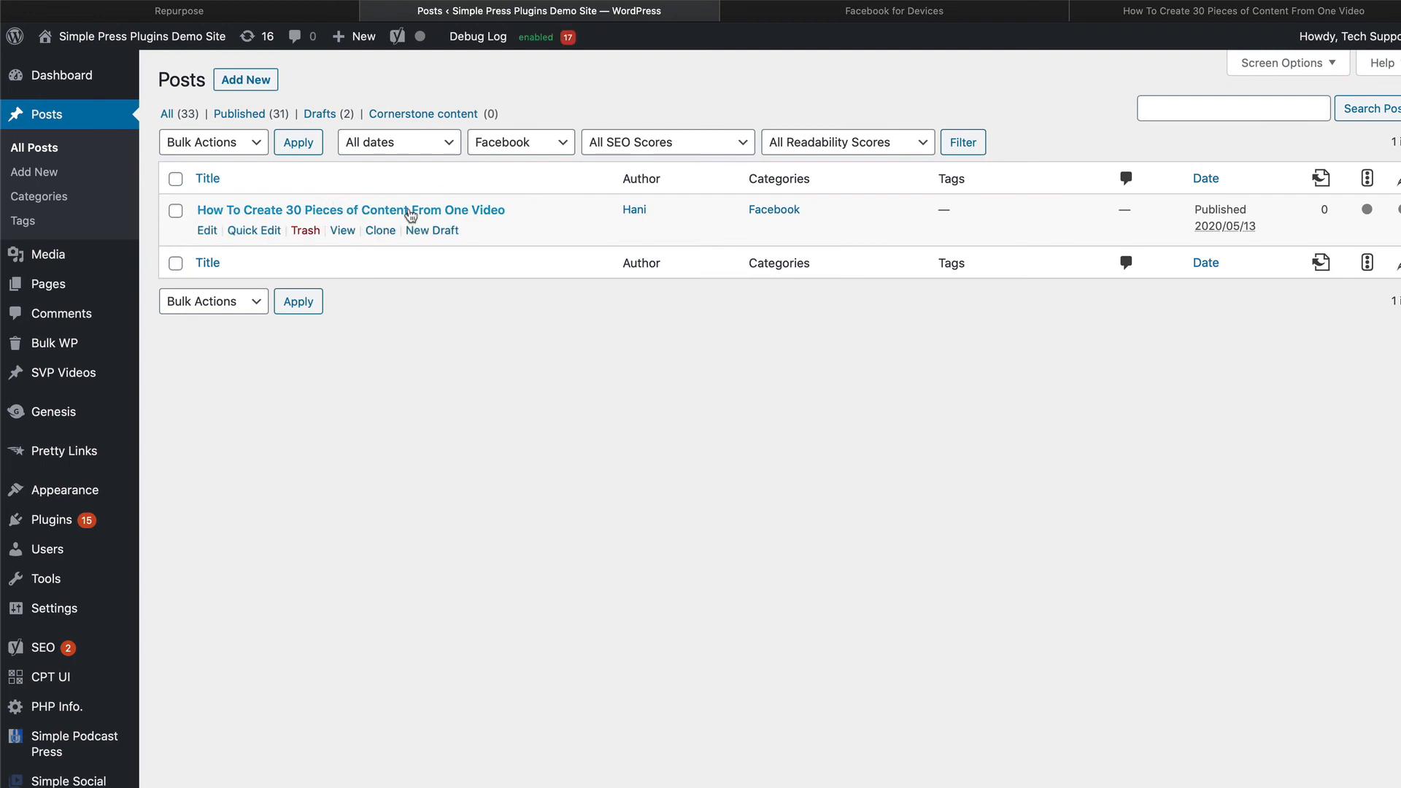
View the published post "How To Create 30 Pieces of Content From One Video" and examine its player, buttons, opt-in box and description
click(342, 231)
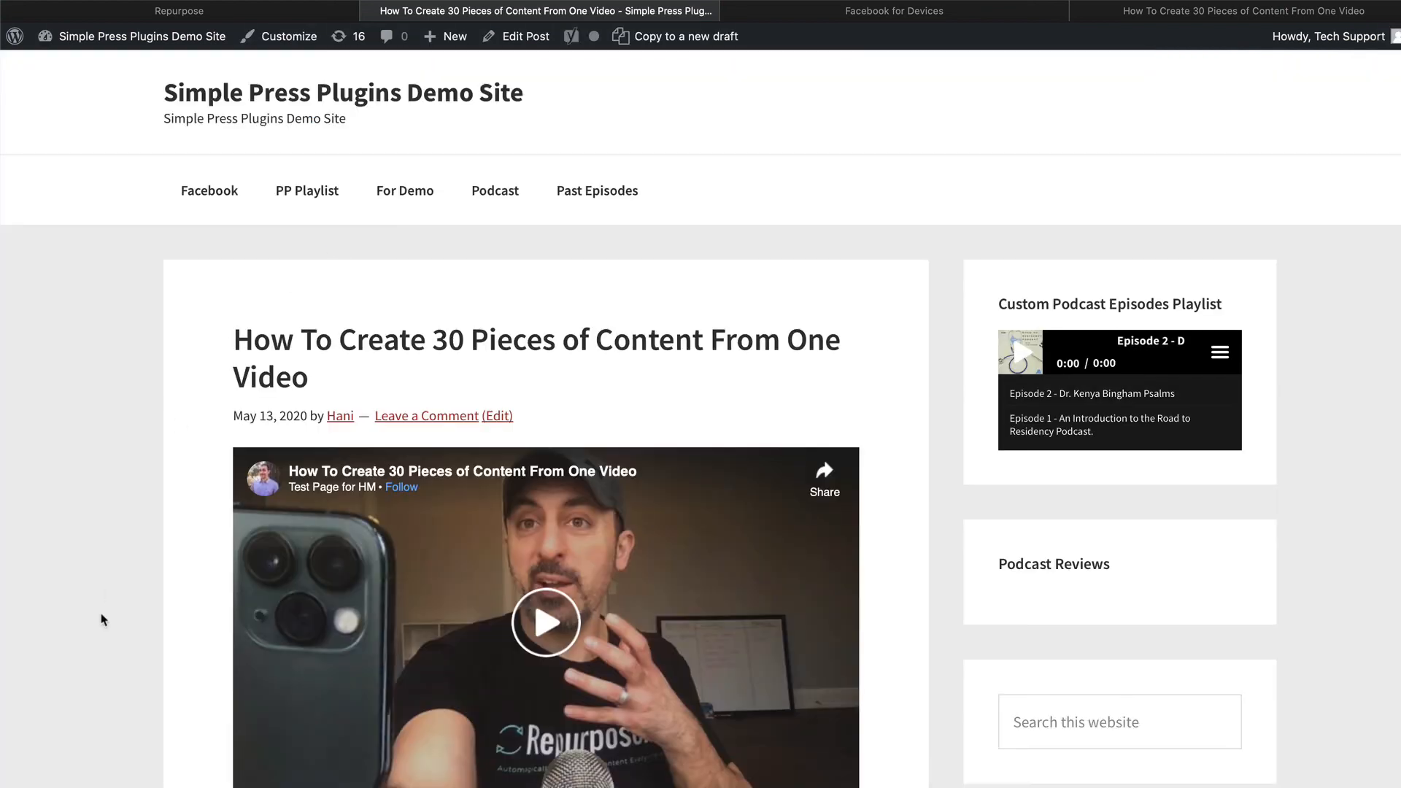
scroll(101, 624, down, 3)
scroll(101, 624, down, 2)
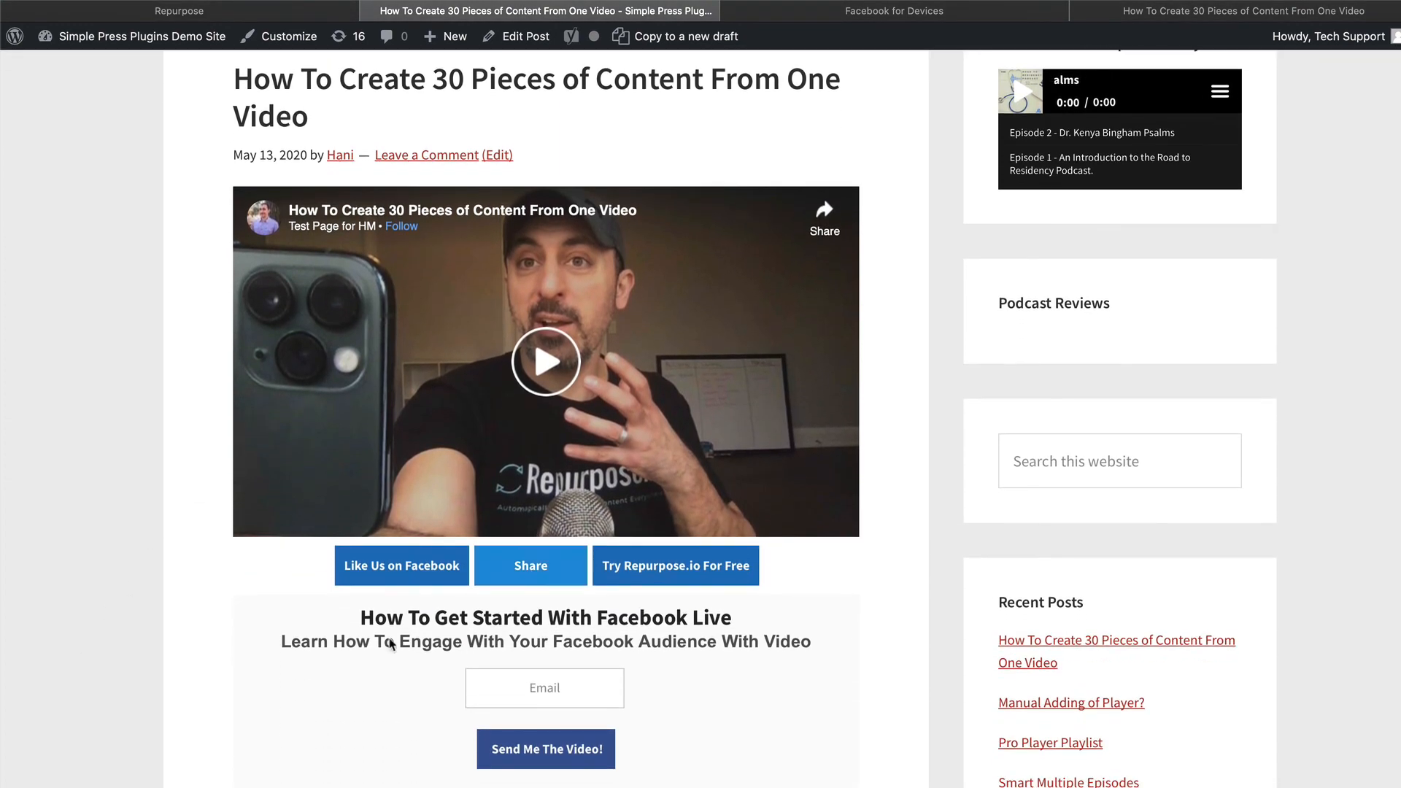
scroll(445, 656, down, 3)
scroll(447, 666, down, 5)
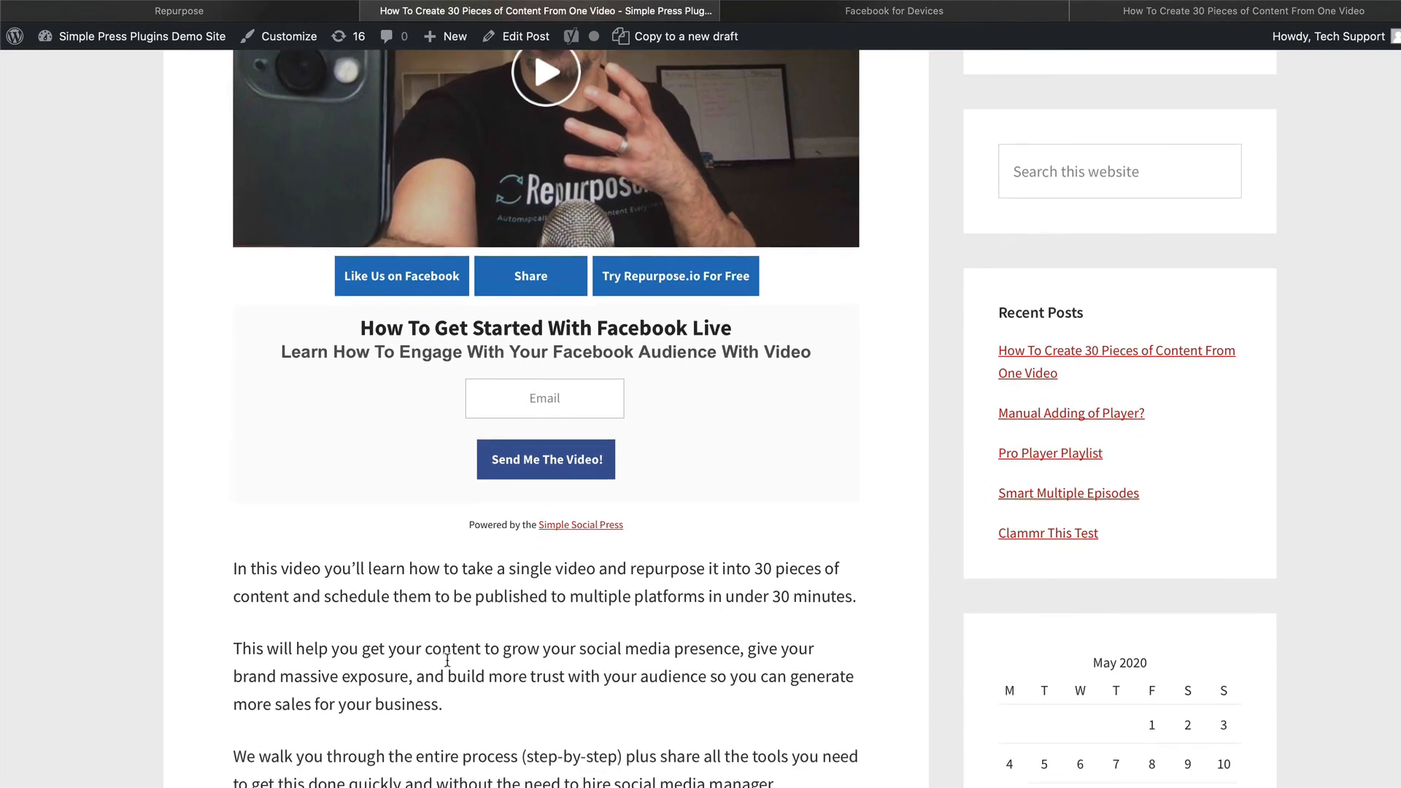
scroll(447, 661, up, 4)
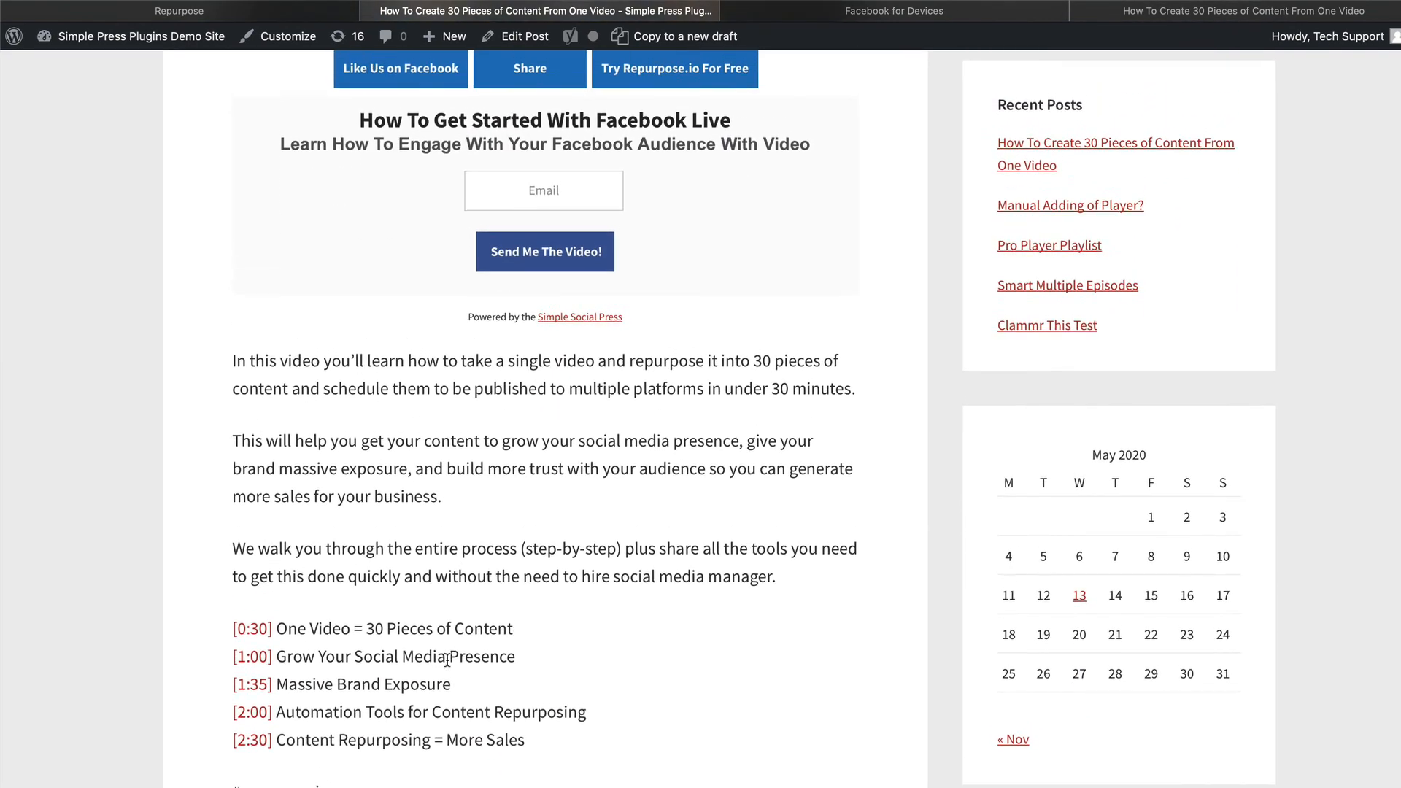
scroll(447, 661, up, 2)
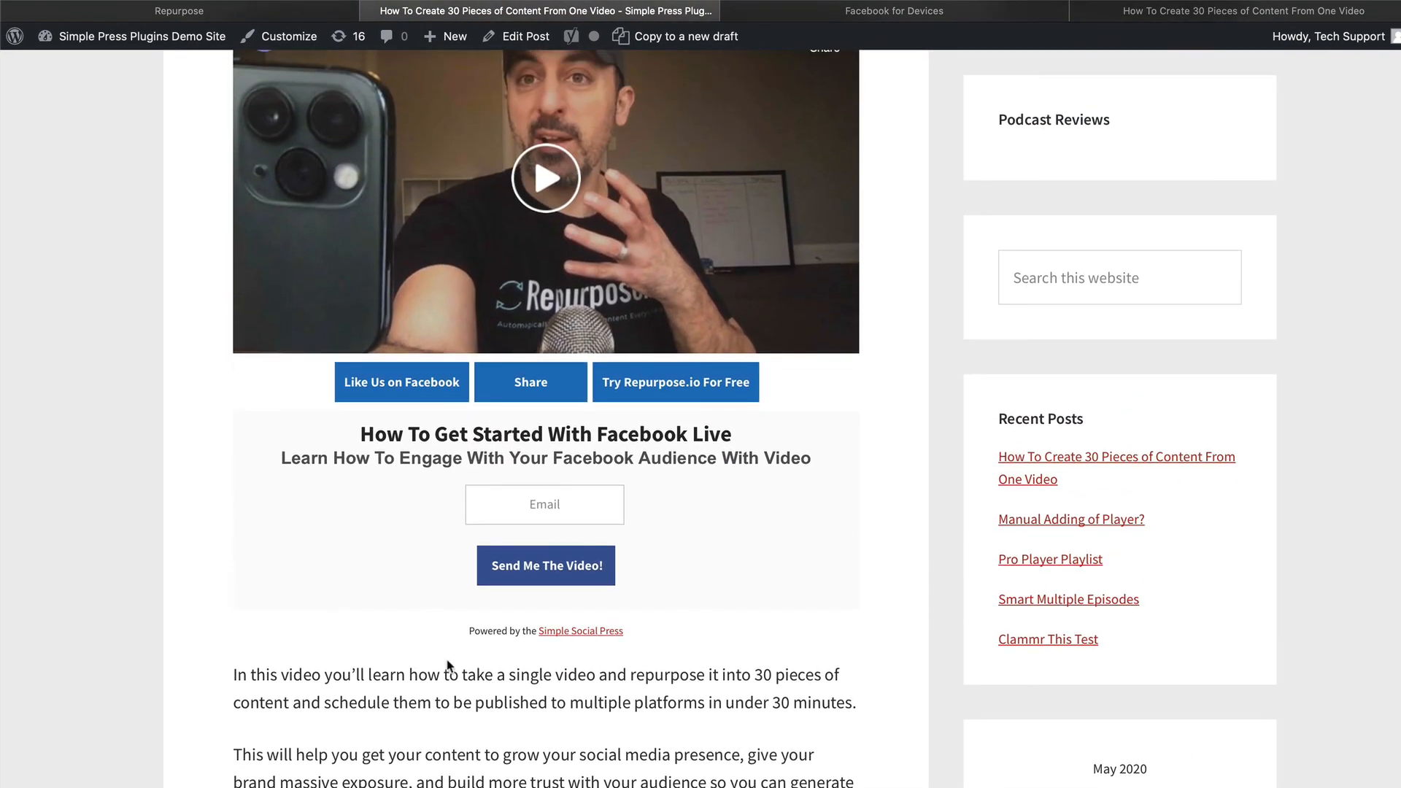